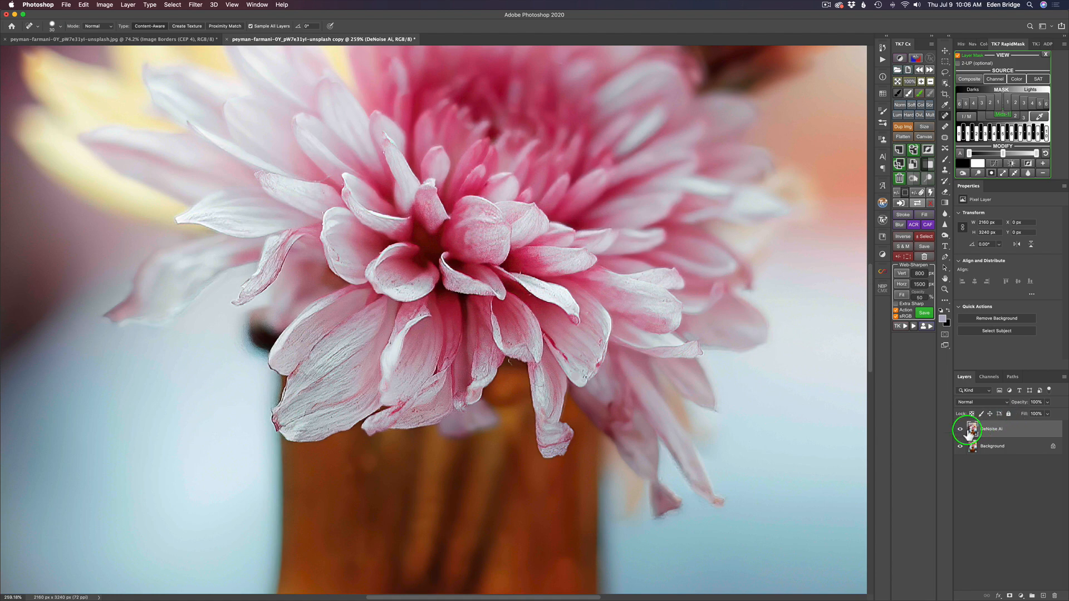
# Compare the flower image with and without the DeNoise AI layer
pyautogui.click(960, 433)
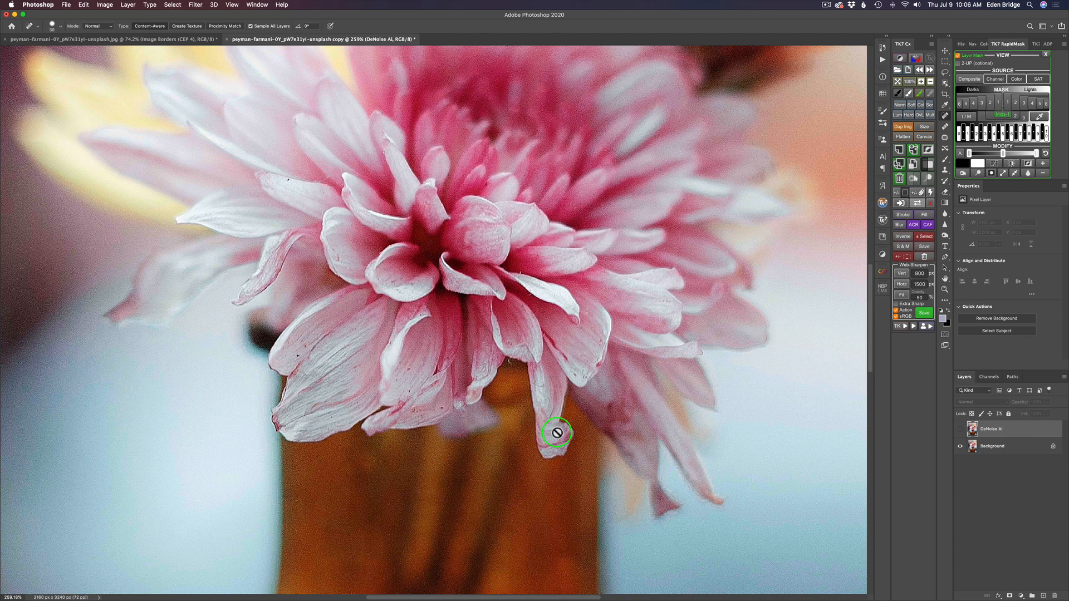
pyautogui.click(960, 429)
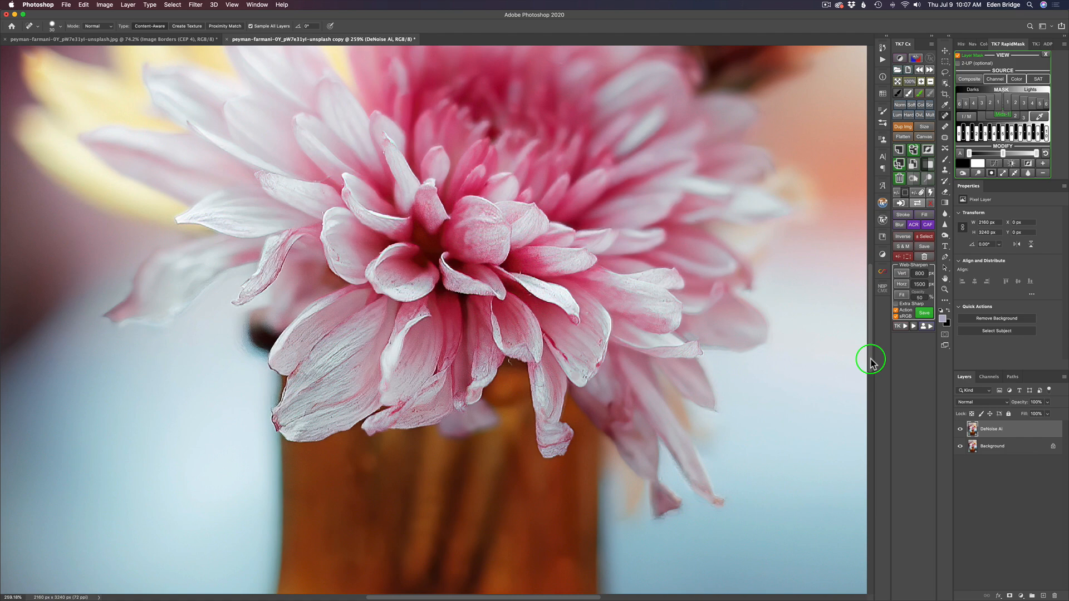
pyautogui.scroll(-8, 871, 359)
pyautogui.scroll(-5, 870, 360)
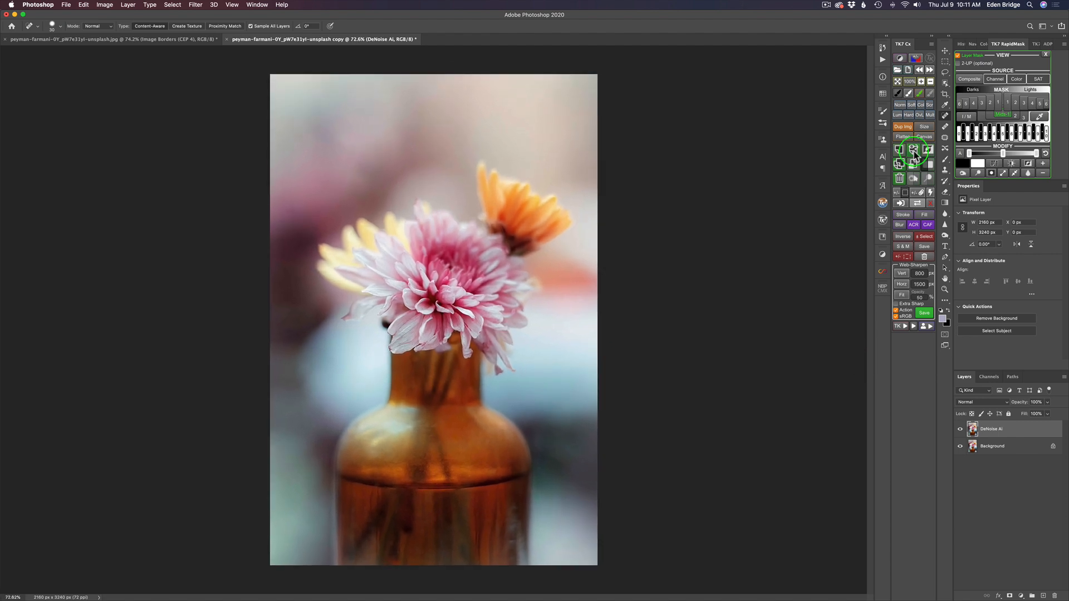
# Create a merged copy of the visible layers on top of the stack and name it Ts2
pyautogui.click(913, 150)
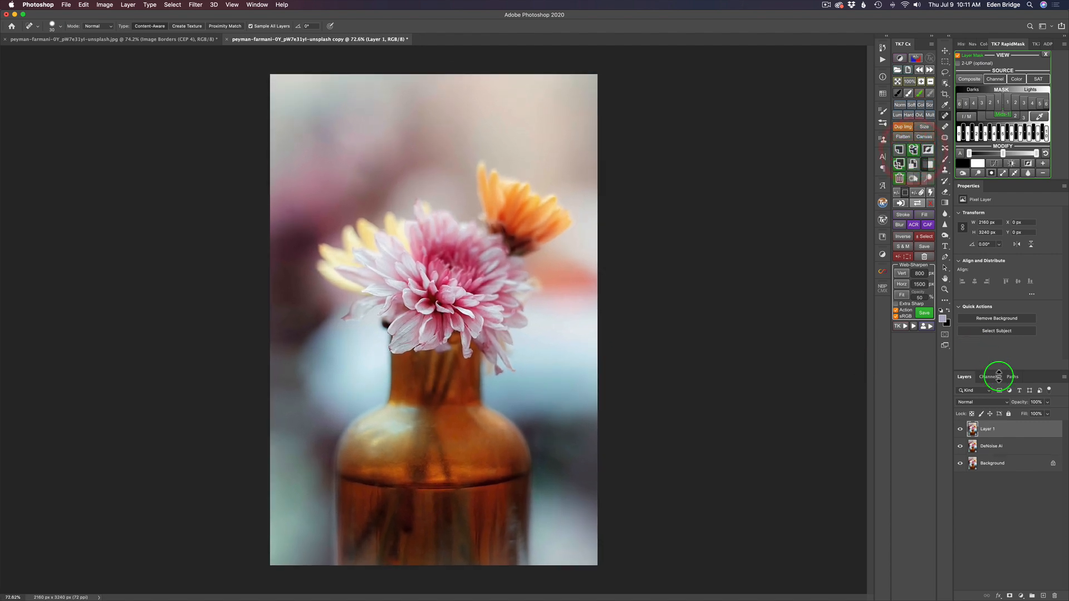
pyautogui.doubleClick(990, 429)
pyautogui.write('Ts2')
# Send the Ts2 layer to the Topaz Studio 2 filter for editing
pyautogui.click(195, 5)
pyautogui.moveTo(231, 255)
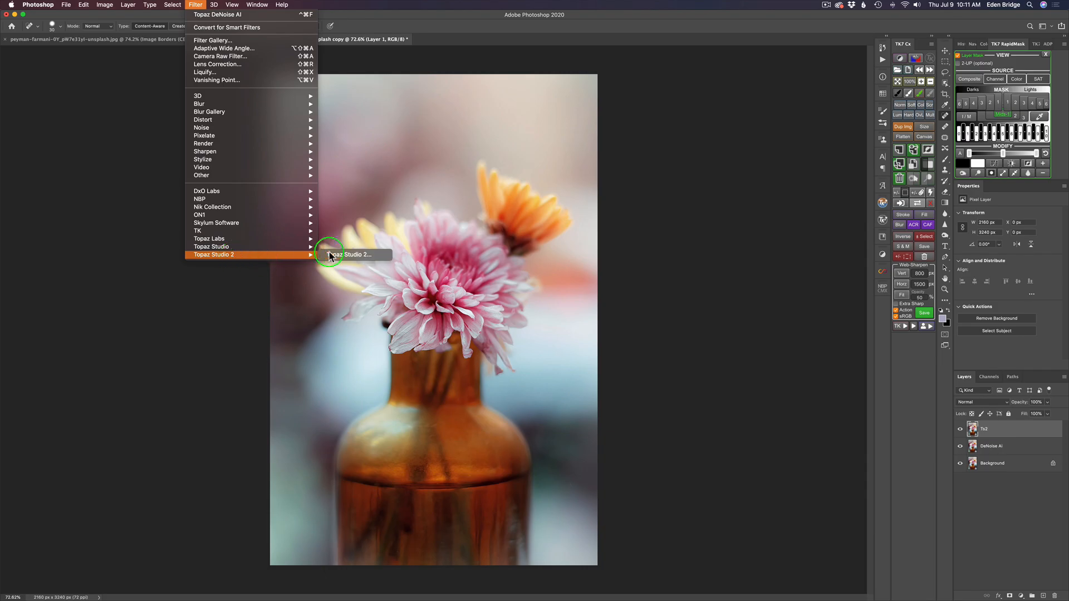
pyautogui.click(339, 255)
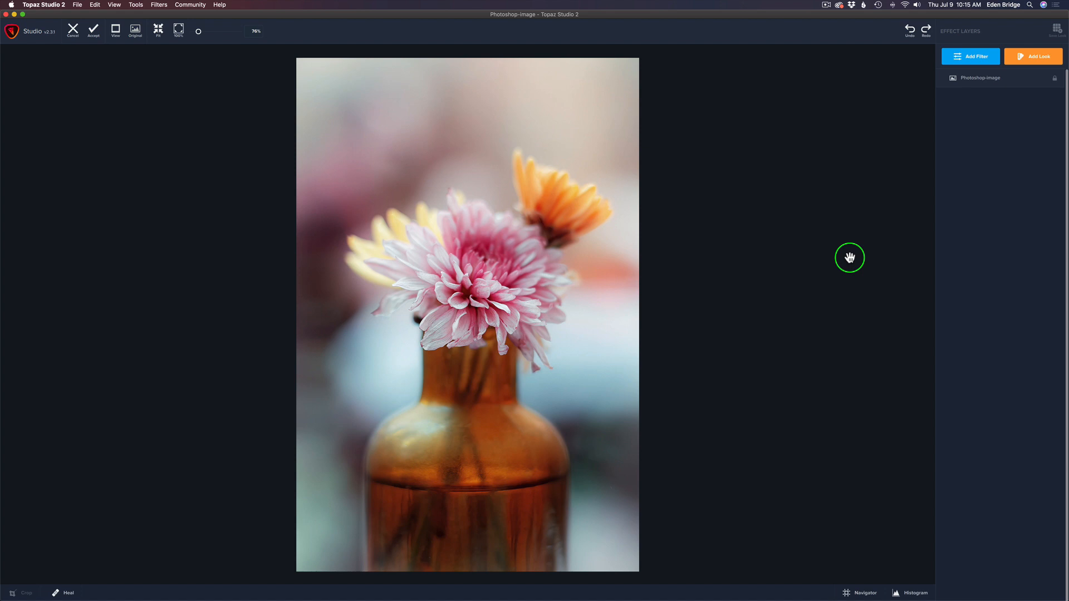
# Add a Texture filter to the image and apply the Texture Example preset to it
pyautogui.click(984, 54)
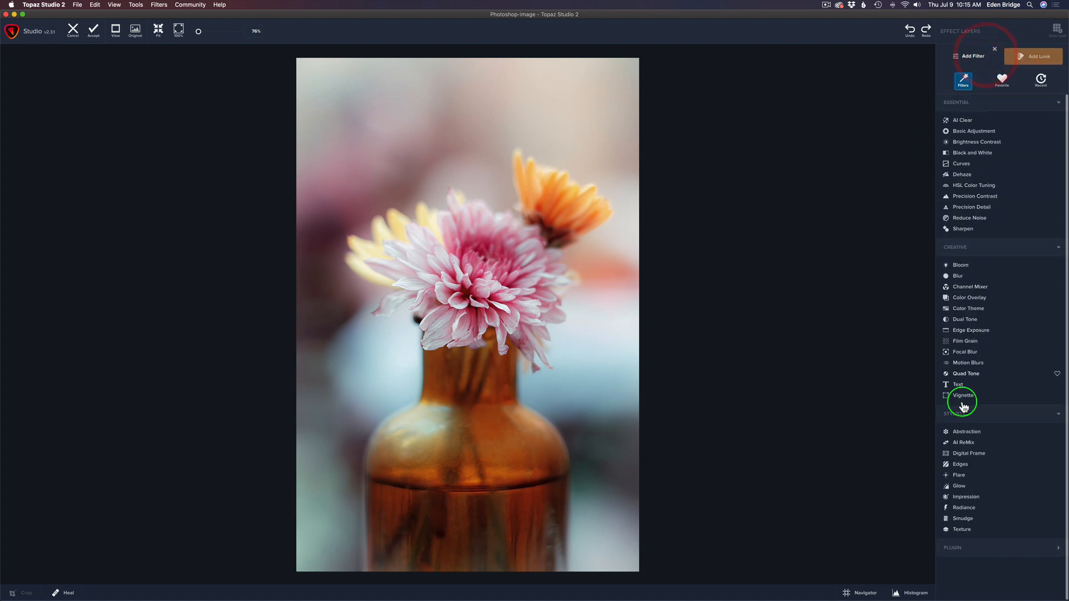
pyautogui.click(961, 529)
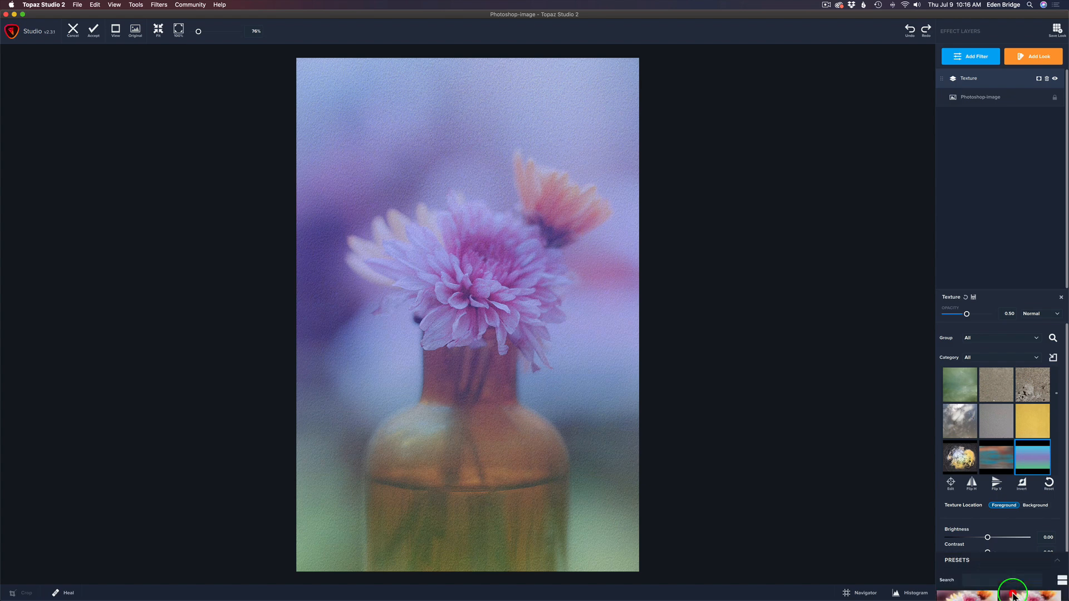
pyautogui.click(1012, 593)
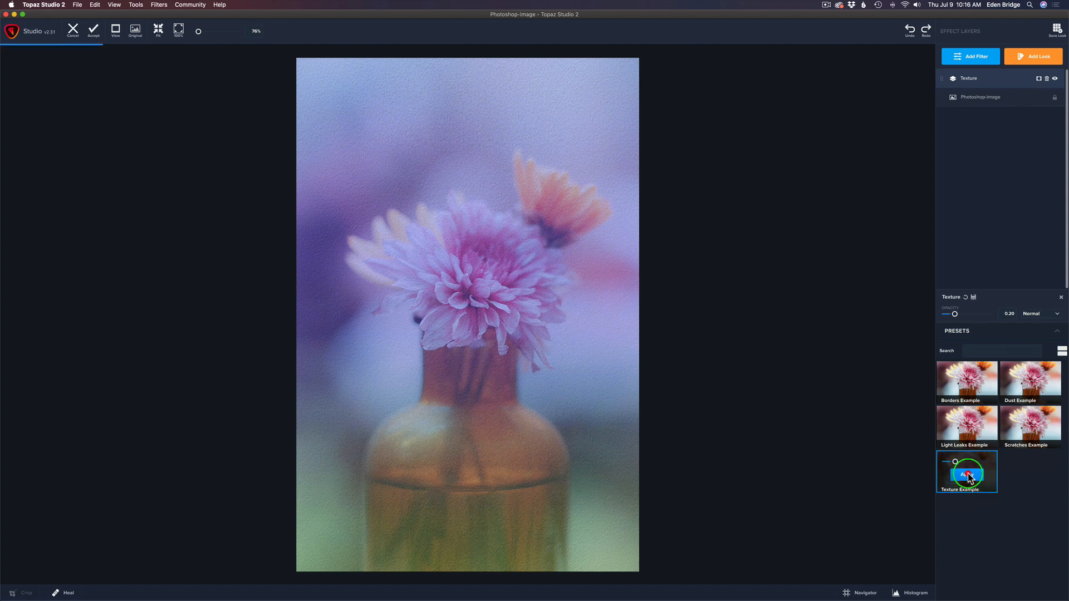
pyautogui.click(969, 476)
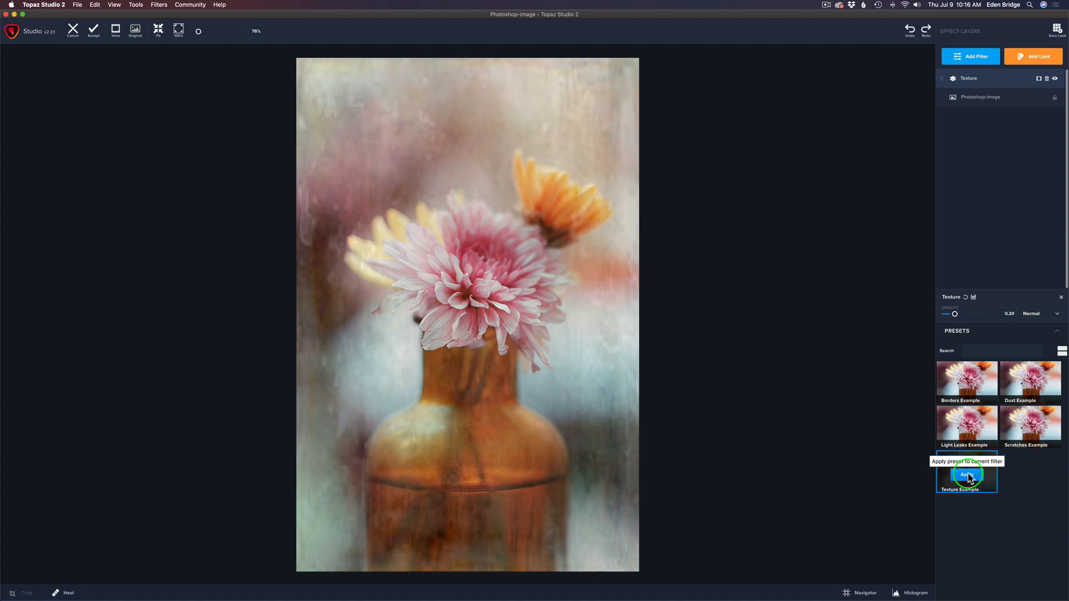
pyautogui.click(968, 476)
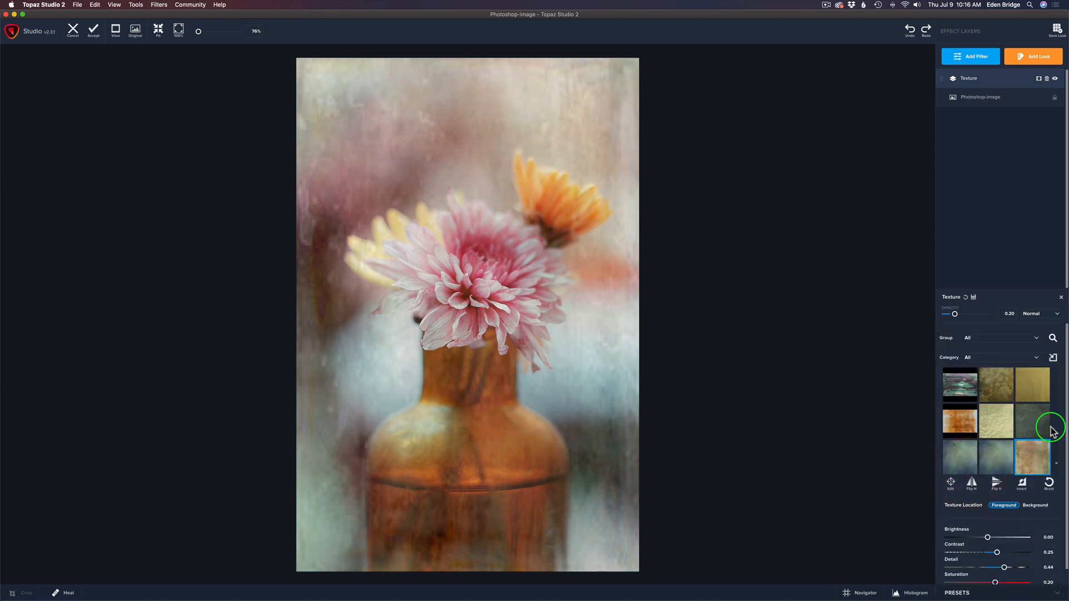
# Keep the preset's brown grunge texture and set the Texture filter's opacity to 0.30
pyautogui.moveTo(1067, 405); pyautogui.dragTo(1060, 438)
pyautogui.click(1034, 431)
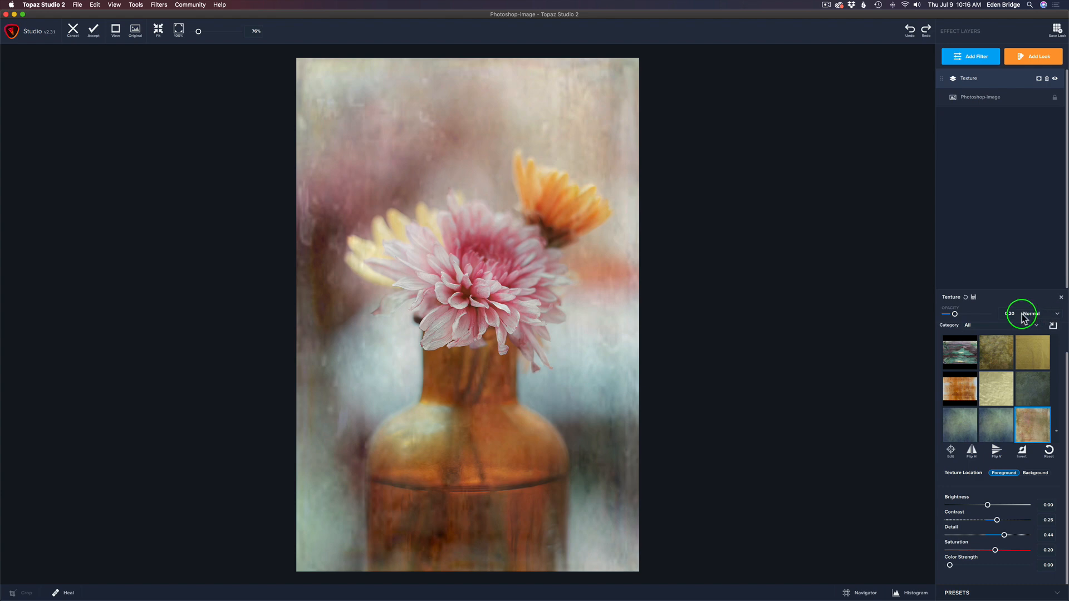
pyautogui.moveTo(956, 315)
pyautogui.mouseDown()
pyautogui.moveTo(969, 317)
pyautogui.moveTo(956, 316)
pyautogui.mouseUp()
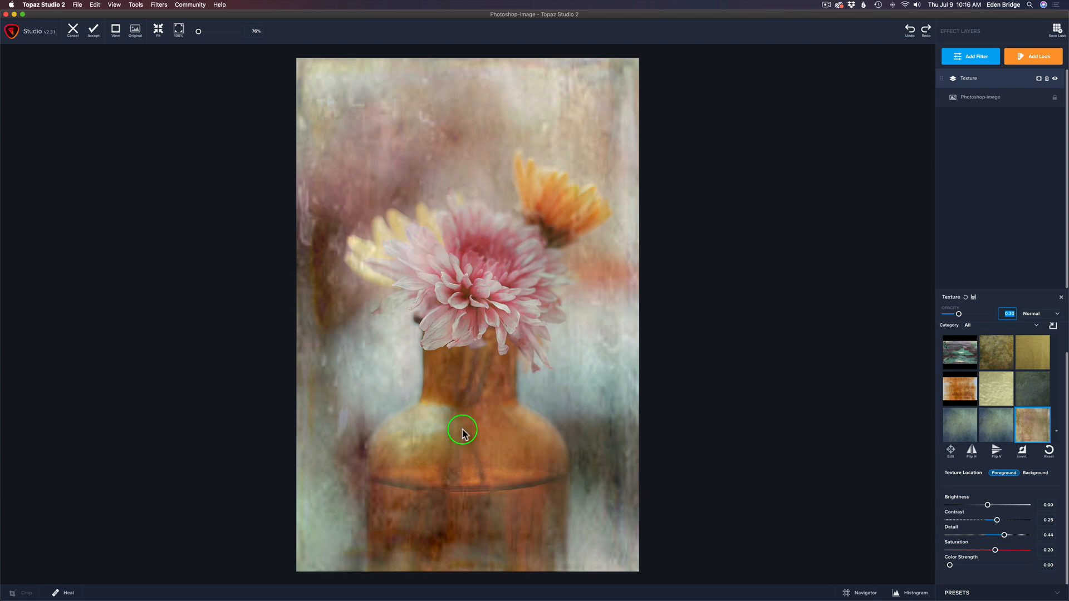
# Mask the texture off the flowers and bottle using a larger brush with Edge Aware off, and raise the Texture filter's opacity
pyautogui.click(1040, 82)
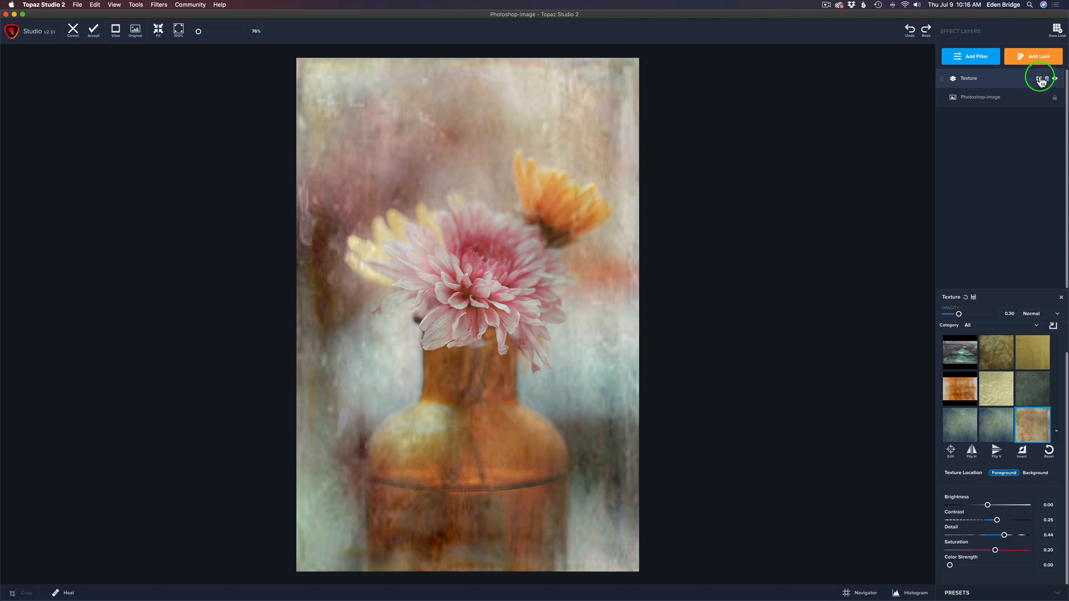
pyautogui.click(1022, 343)
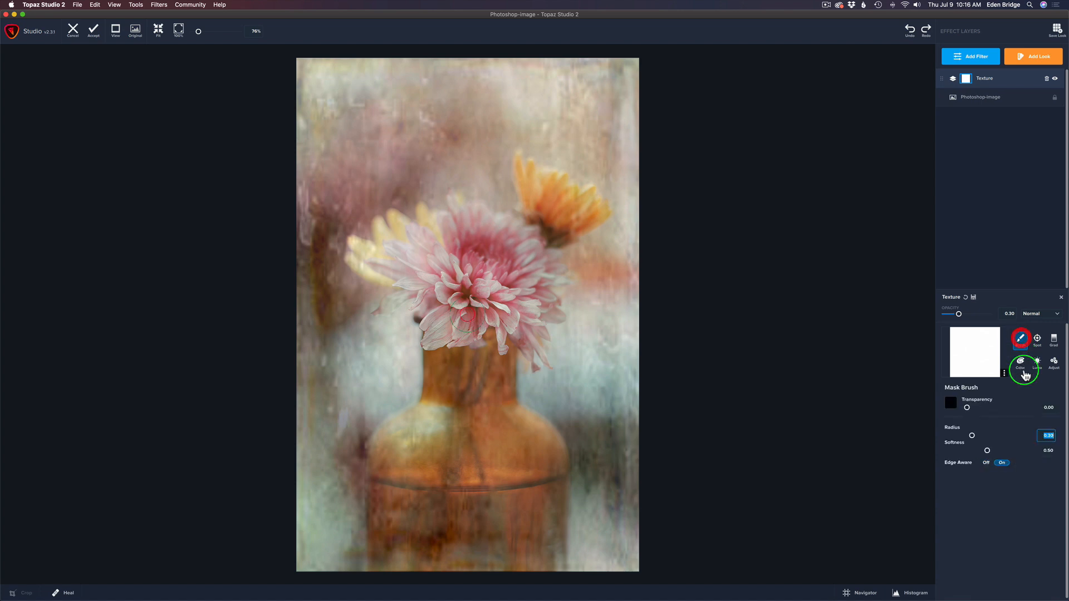
pyautogui.click(986, 465)
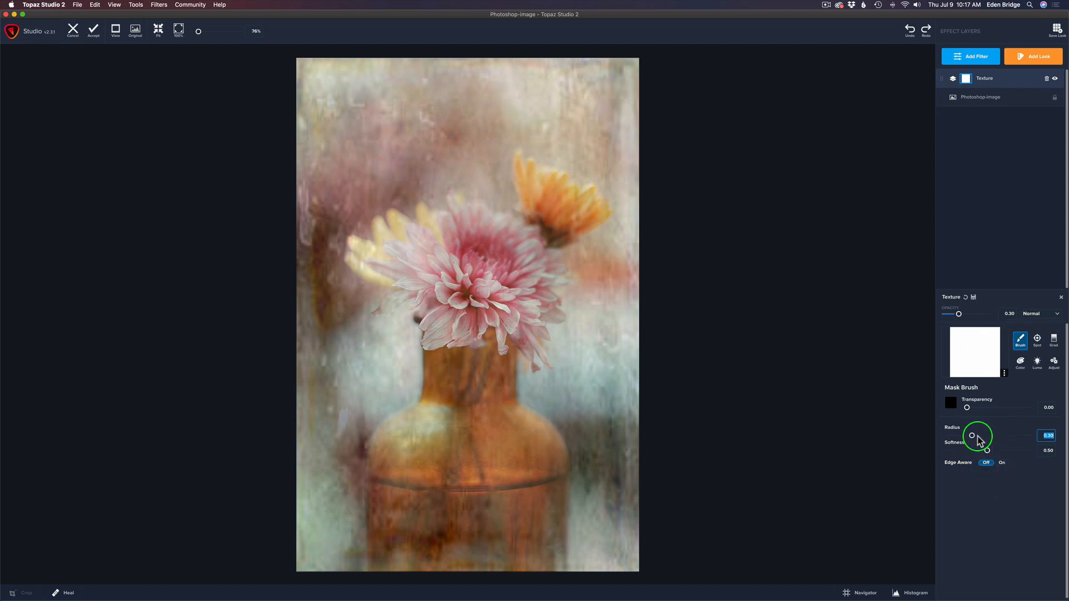
pyautogui.moveTo(972, 436); pyautogui.dragTo(977, 435)
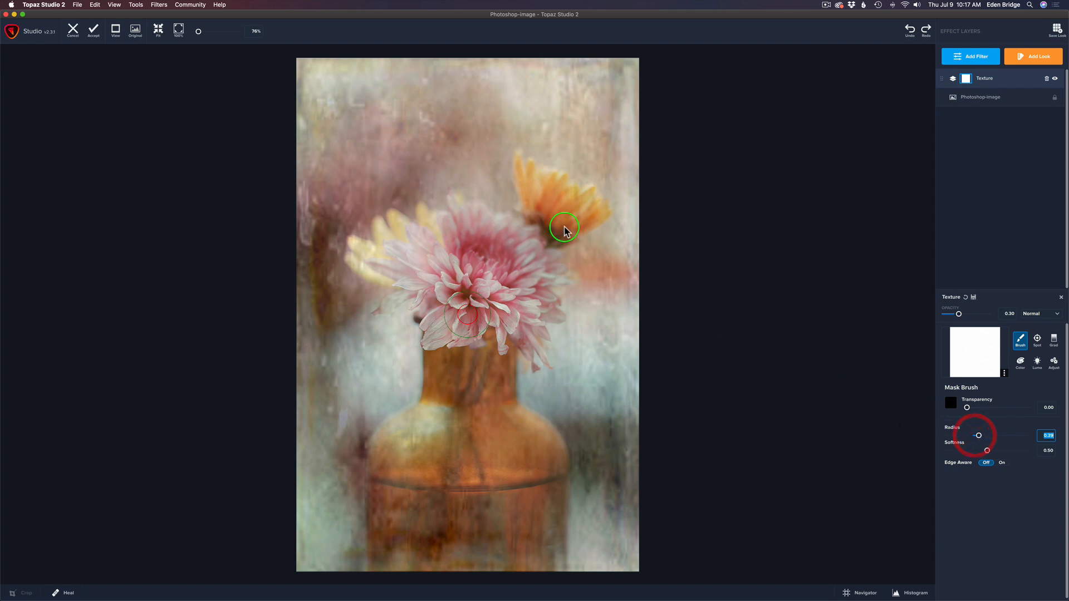
pyautogui.moveTo(539, 190)
pyautogui.mouseDown()
pyautogui.moveTo(577, 203)
pyautogui.moveTo(548, 223)
pyautogui.moveTo(574, 214)
pyautogui.moveTo(532, 186)
pyautogui.moveTo(536, 232)
pyautogui.moveTo(465, 215)
pyautogui.moveTo(393, 229)
pyautogui.moveTo(362, 251)
pyautogui.moveTo(417, 273)
pyautogui.moveTo(392, 300)
pyautogui.moveTo(423, 291)
pyautogui.moveTo(430, 314)
pyautogui.moveTo(453, 307)
pyautogui.moveTo(458, 252)
pyautogui.moveTo(510, 292)
pyautogui.moveTo(500, 299)
pyautogui.moveTo(523, 263)
pyautogui.moveTo(541, 284)
pyautogui.moveTo(516, 335)
pyautogui.moveTo(532, 341)
pyautogui.moveTo(539, 311)
pyautogui.moveTo(529, 303)
pyautogui.moveTo(469, 333)
pyautogui.moveTo(445, 328)
pyautogui.moveTo(444, 391)
pyautogui.moveTo(473, 341)
pyautogui.moveTo(494, 393)
pyautogui.moveTo(487, 377)
pyautogui.moveTo(453, 420)
pyautogui.moveTo(439, 416)
pyautogui.moveTo(398, 441)
pyautogui.moveTo(386, 479)
pyautogui.moveTo(390, 566)
pyautogui.moveTo(416, 477)
pyautogui.moveTo(425, 551)
pyautogui.moveTo(433, 470)
pyautogui.moveTo(446, 541)
pyautogui.moveTo(439, 508)
pyautogui.moveTo(432, 565)
pyautogui.moveTo(547, 560)
pyautogui.moveTo(542, 469)
pyautogui.moveTo(546, 479)
pyautogui.moveTo(529, 439)
pyautogui.moveTo(503, 422)
pyautogui.moveTo(475, 501)
pyautogui.moveTo(496, 483)
pyautogui.mouseUp()
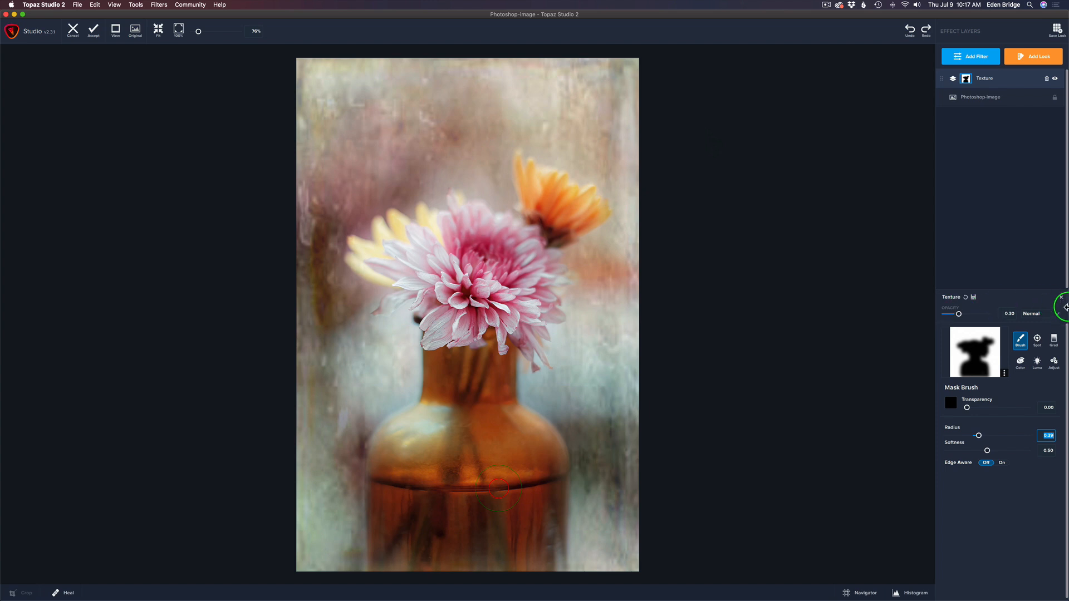
pyautogui.moveTo(959, 314); pyautogui.dragTo(966, 315)
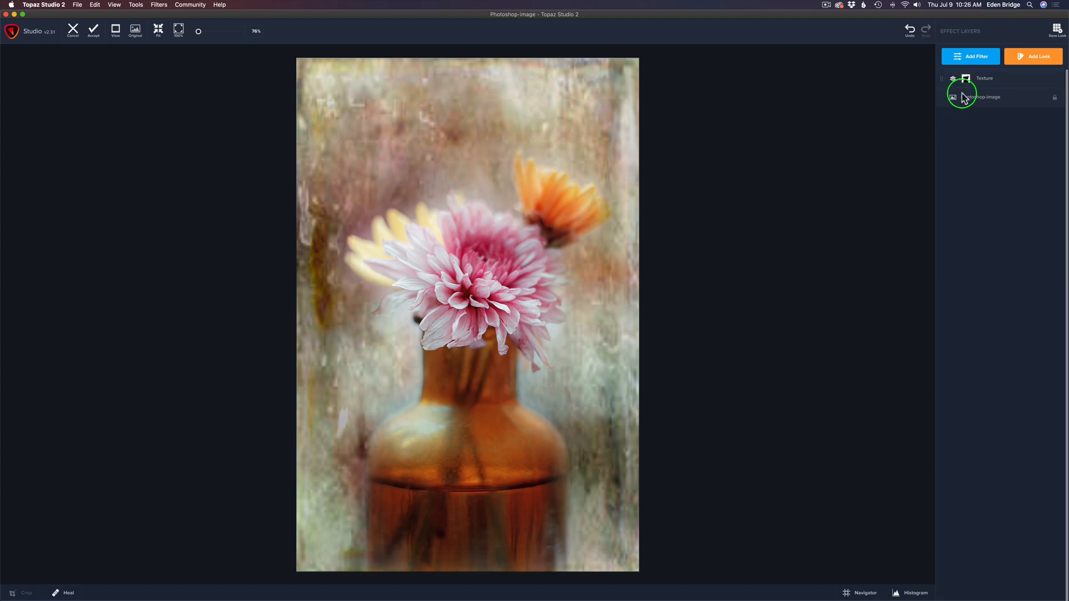
# Add an Impression filter above the Texture layer and apply the Perfect Pastel preset
pyautogui.click(970, 55)
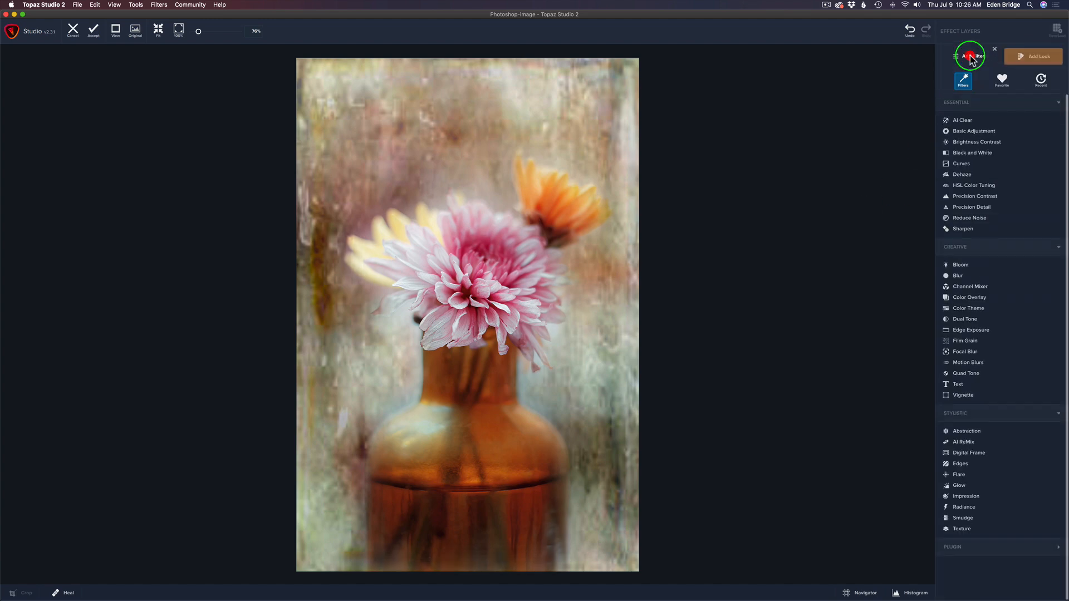
pyautogui.click(983, 497)
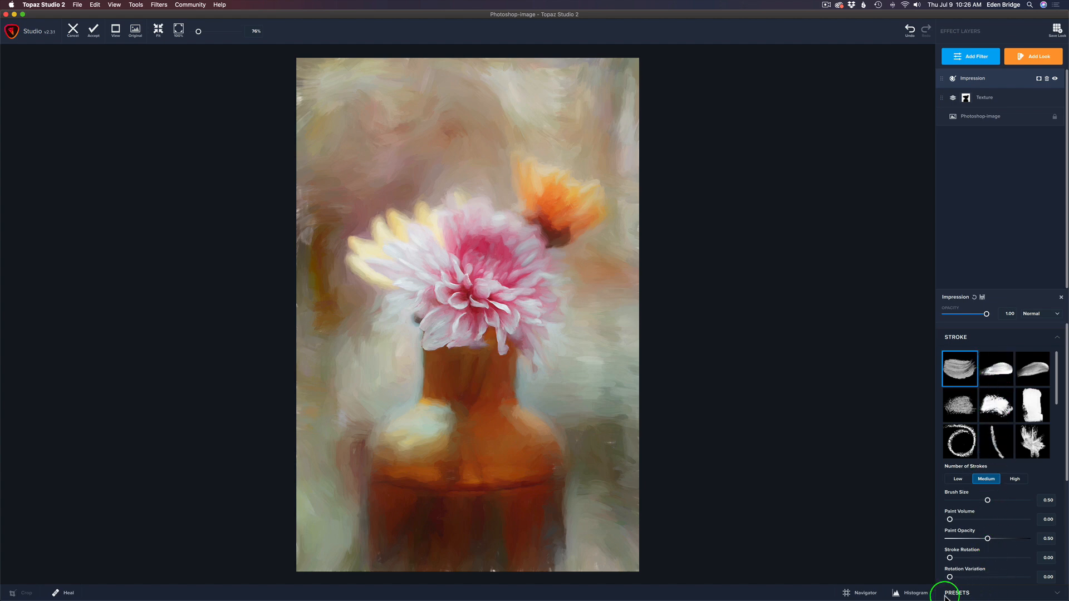
pyautogui.click(1020, 595)
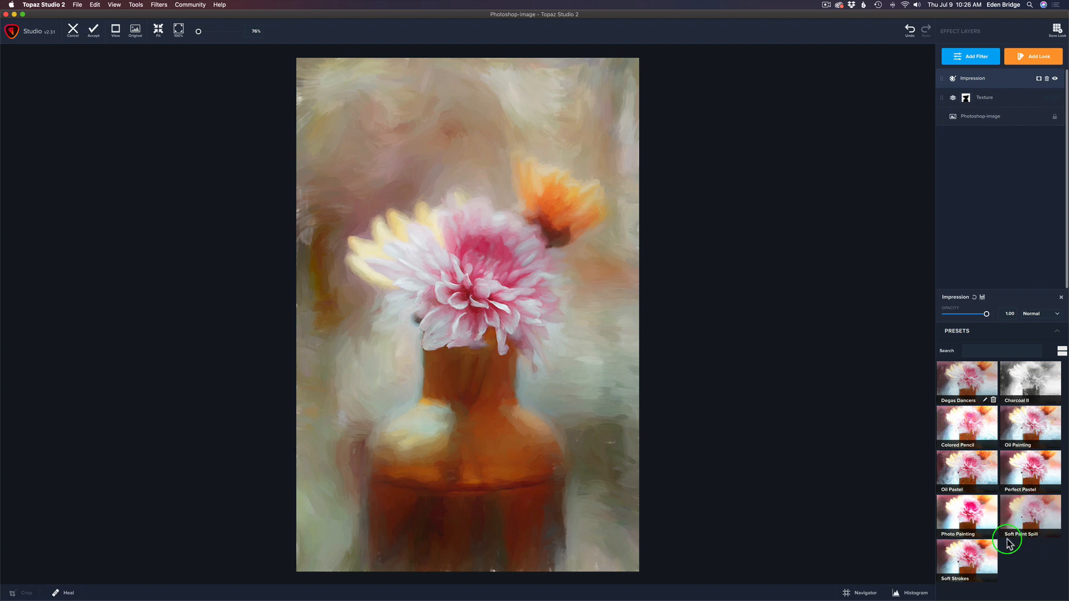
pyautogui.click(1033, 475)
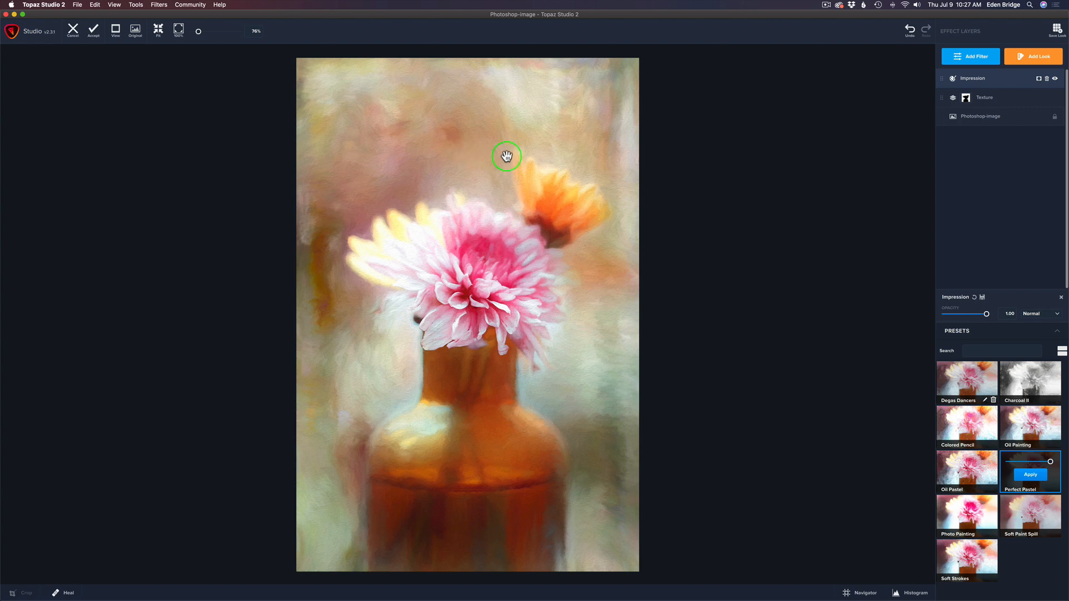
pyautogui.click(1032, 474)
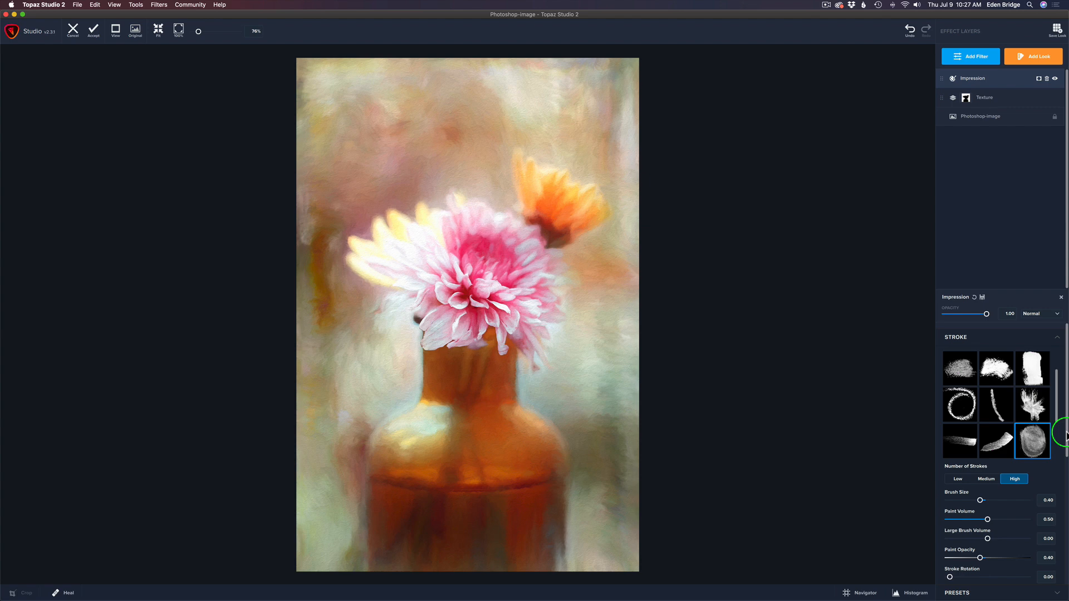
# Examine the Impression filter's stroke and texture settings and inspect the painted effect on the flowers up close
pyautogui.moveTo(1066, 435)
pyautogui.mouseDown()
pyautogui.moveTo(1067, 493)
pyautogui.moveTo(1061, 346)
pyautogui.mouseUp()
pyautogui.moveTo(1066, 400); pyautogui.dragTo(1066, 560)
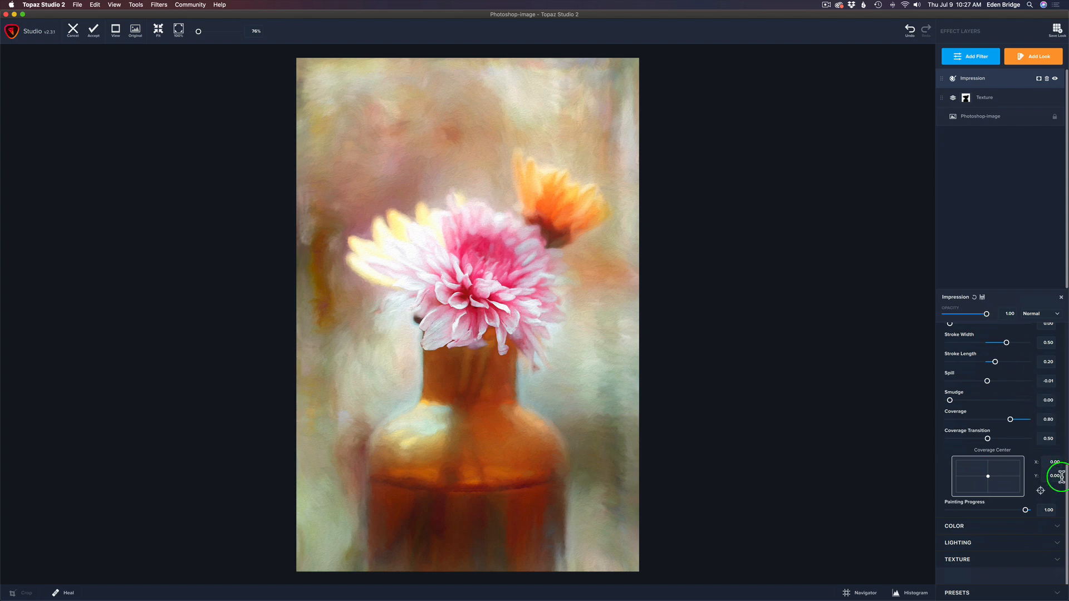
pyautogui.click(1018, 563)
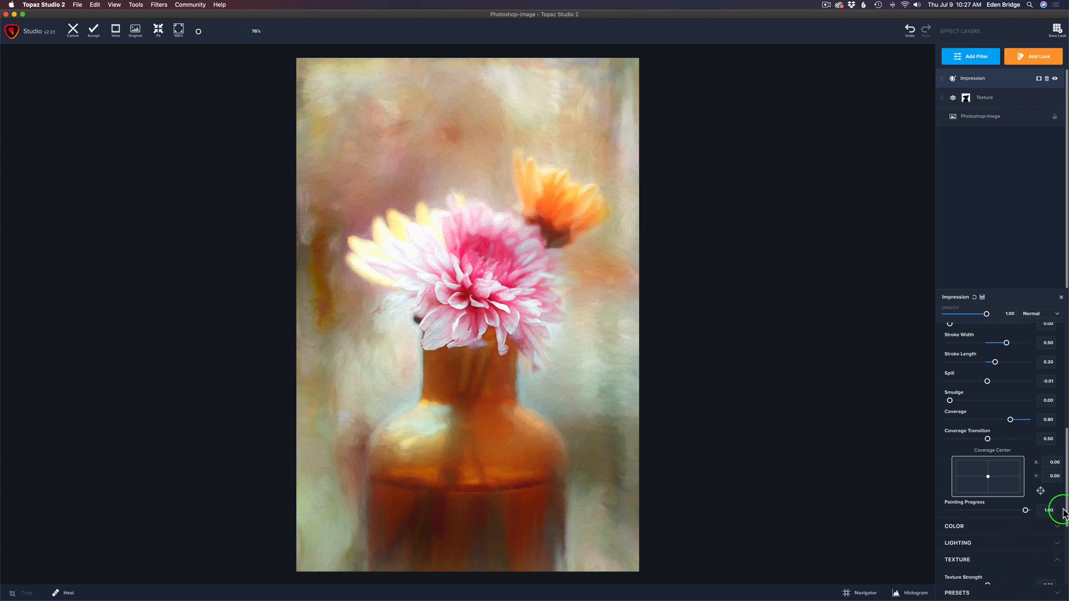
pyautogui.moveTo(1063, 512); pyautogui.dragTo(1066, 590)
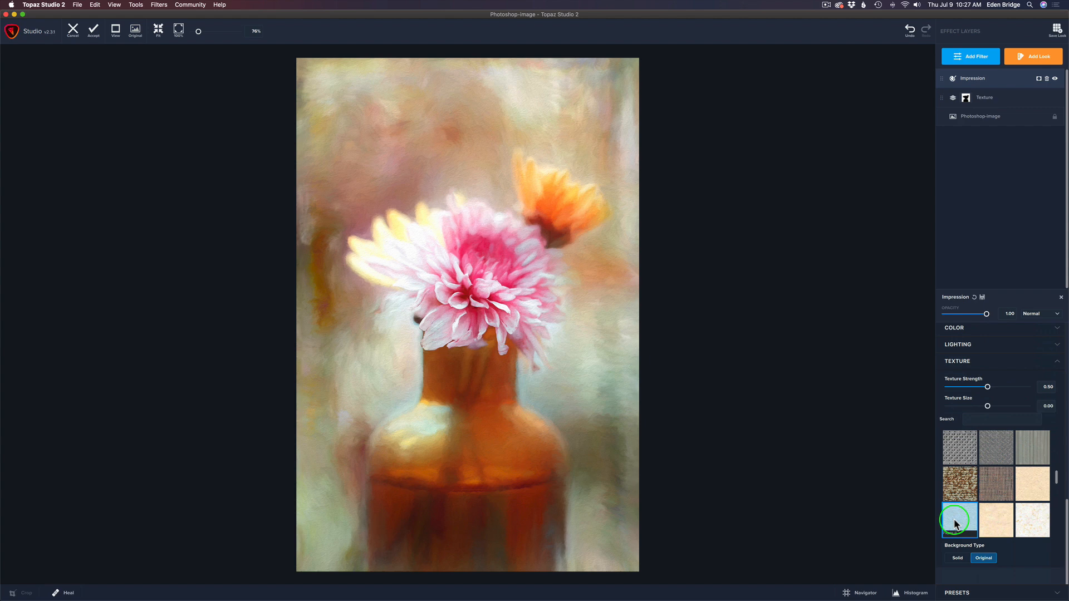
pyautogui.scroll(5, 560, 319)
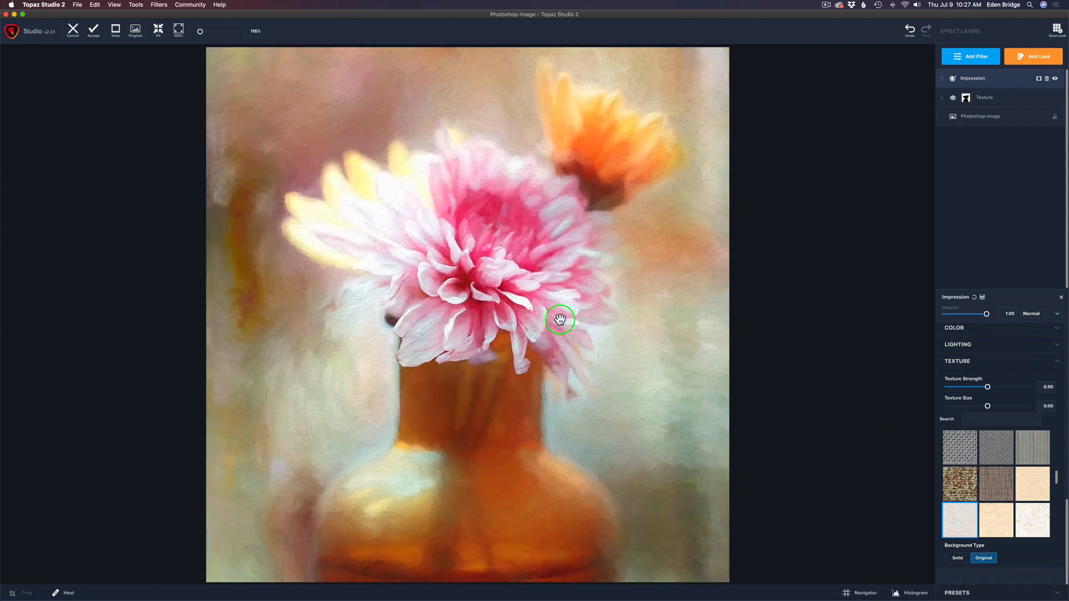
pyautogui.scroll(1, 560, 319)
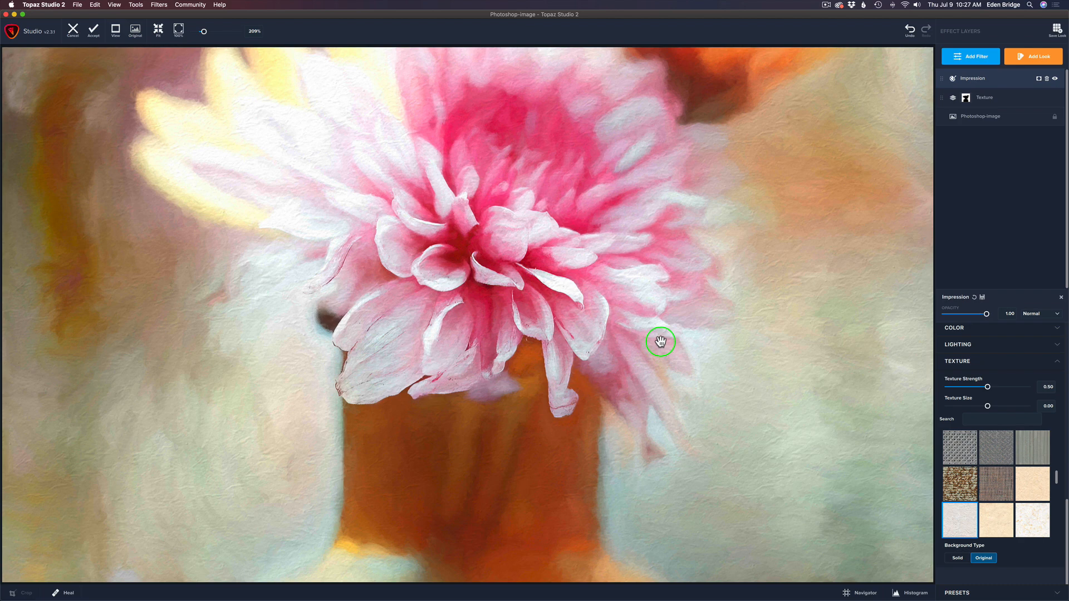
pyautogui.scroll(-3, 660, 342)
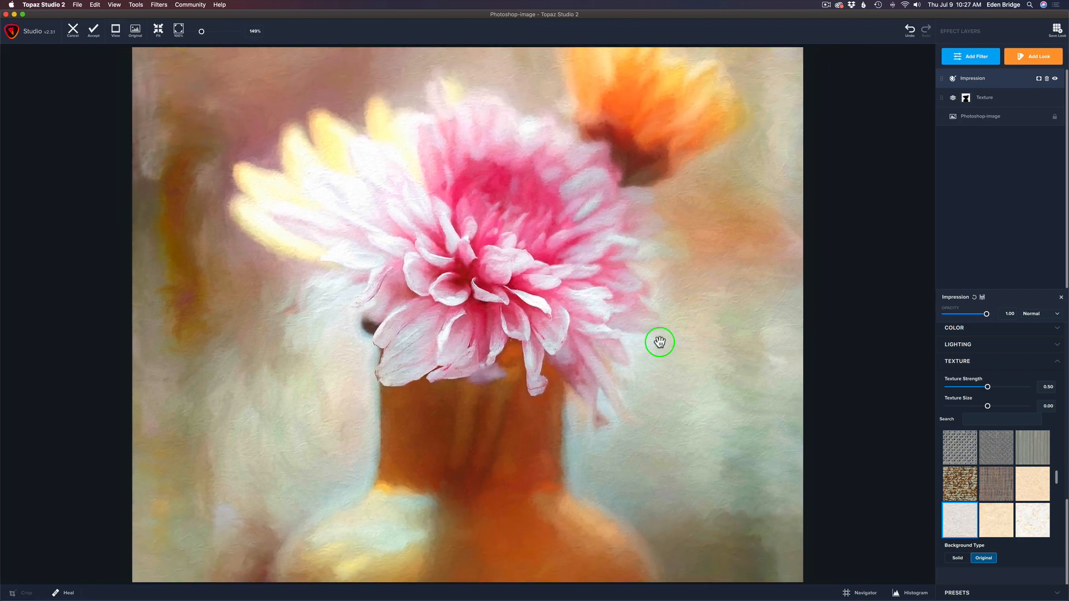
pyautogui.scroll(-5, 660, 341)
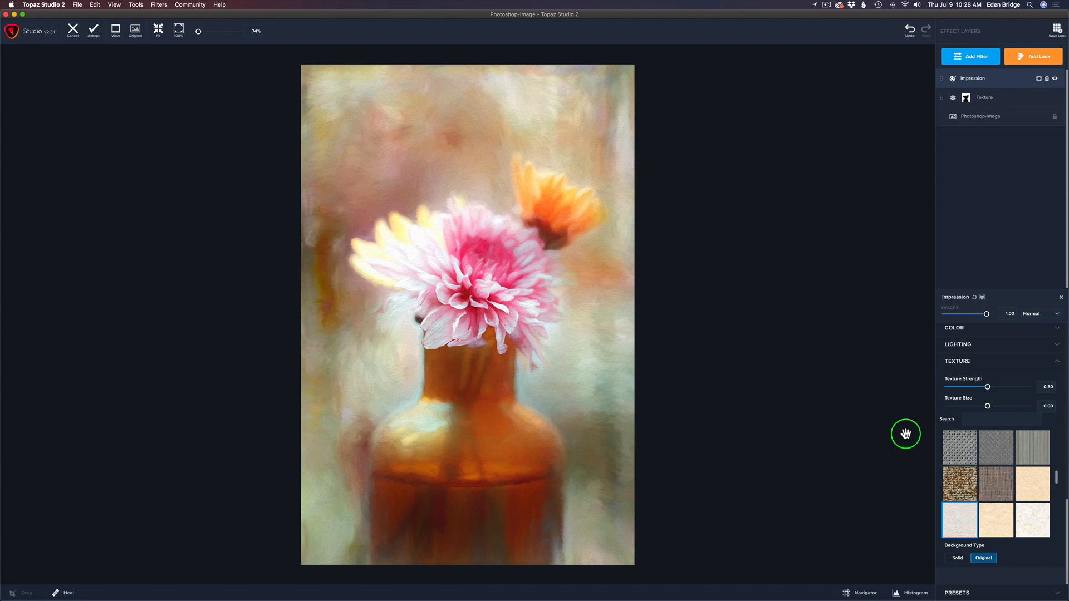
# Copy the Texture layer's mask and paste it onto the Impression layer
pyautogui.rightClick(968, 101)
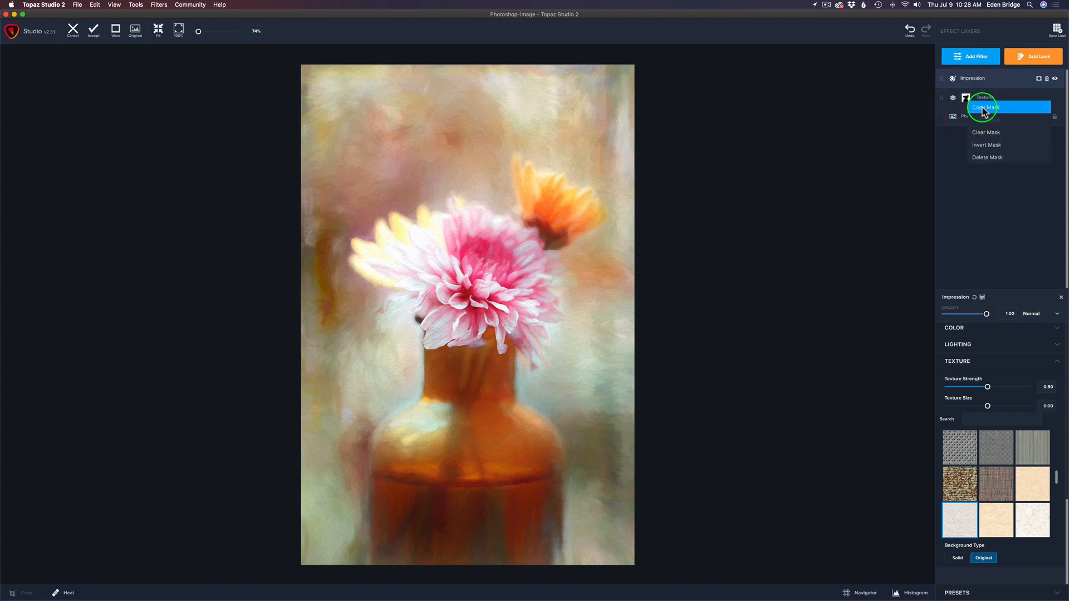
pyautogui.click(983, 108)
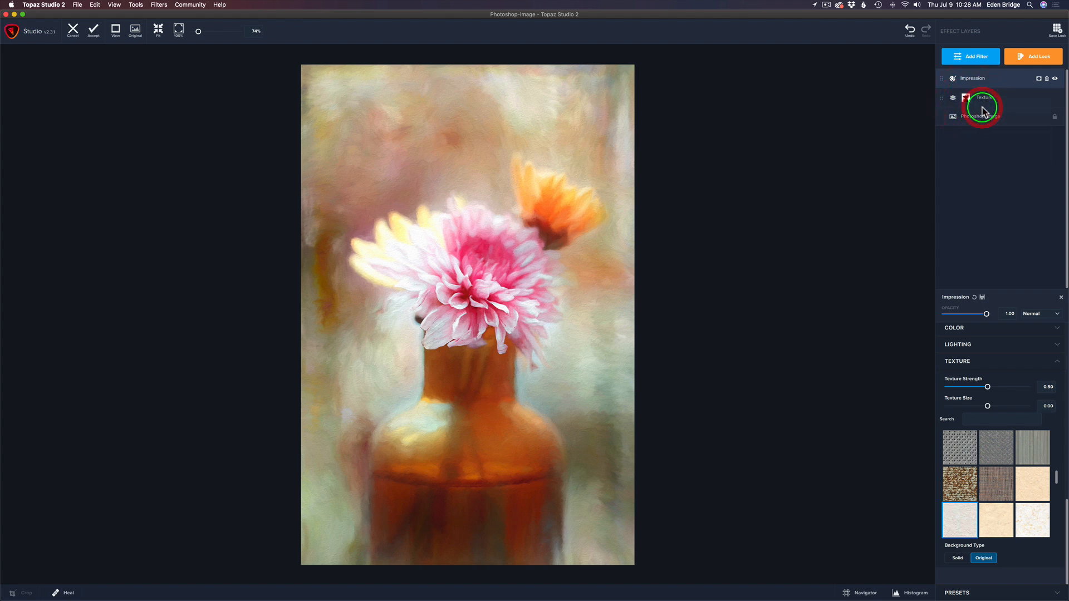
pyautogui.rightClick(1039, 82)
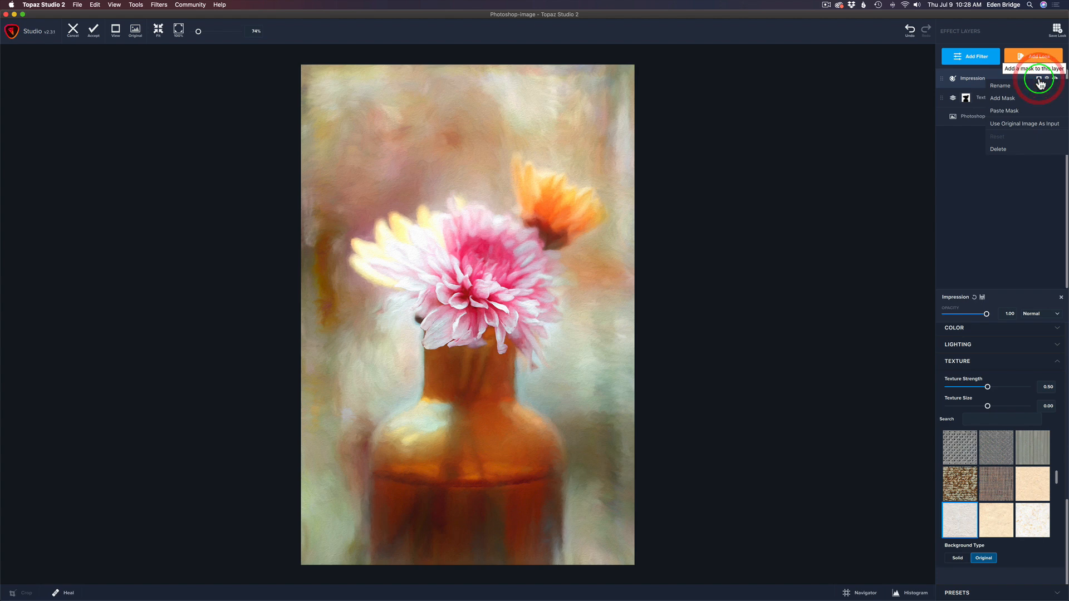
pyautogui.click(1019, 113)
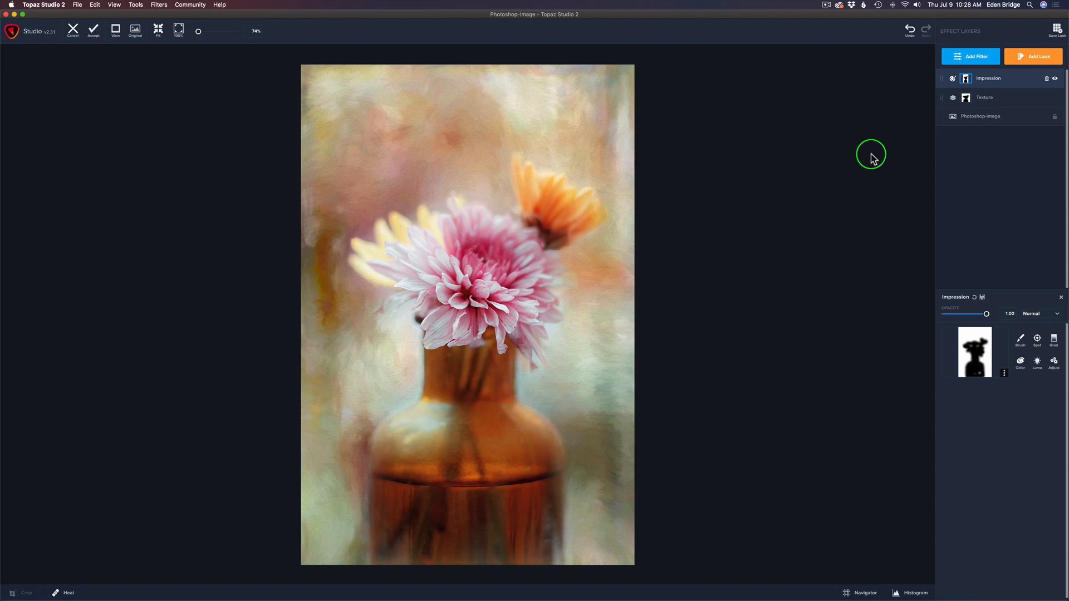
# Add an AI ReMix filter above the Impression layer, apply the first style at Low strength and reduce its opacity to 0.20
pyautogui.click(983, 53)
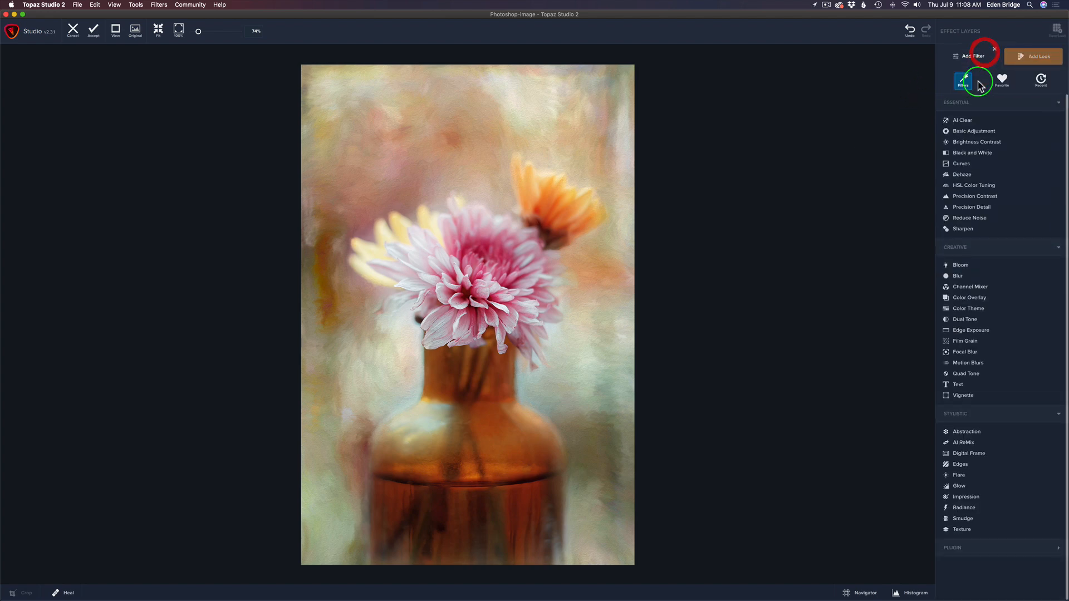
pyautogui.click(969, 444)
pyautogui.click(958, 363)
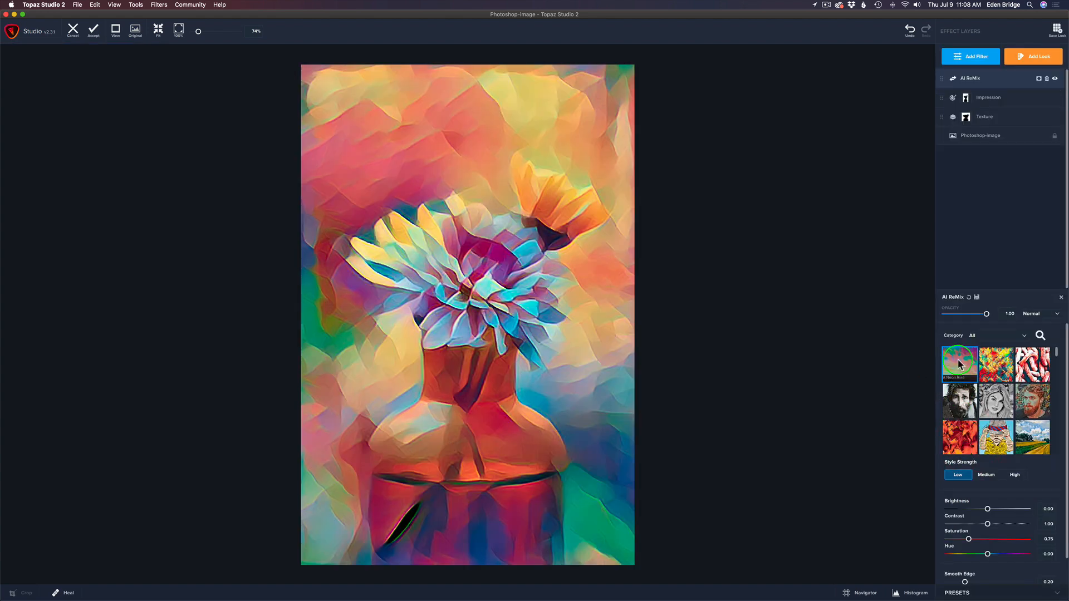
pyautogui.click(954, 382)
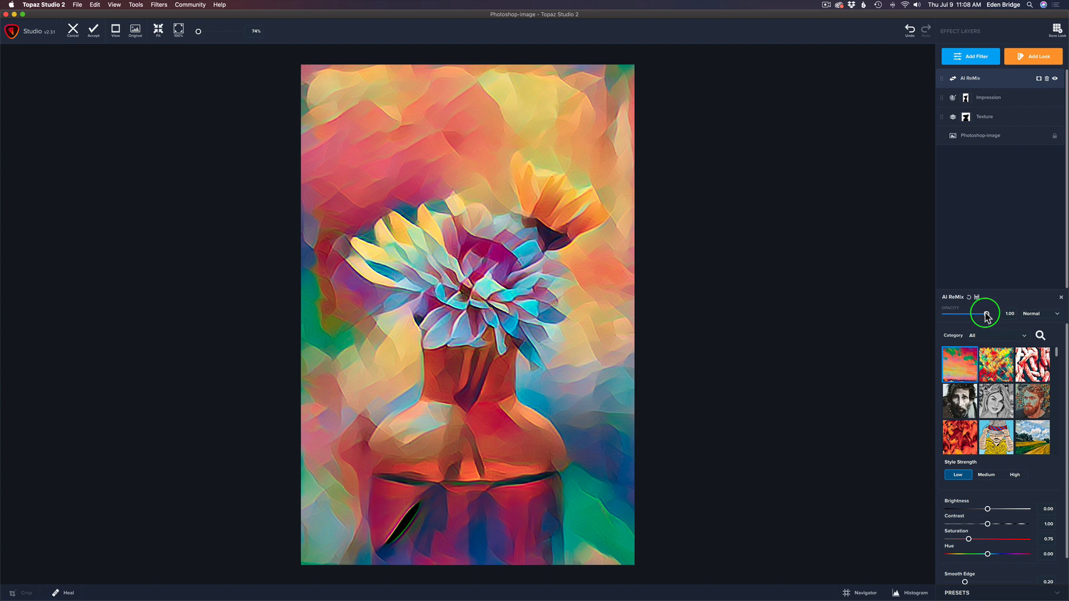
pyautogui.moveTo(986, 316); pyautogui.dragTo(956, 315)
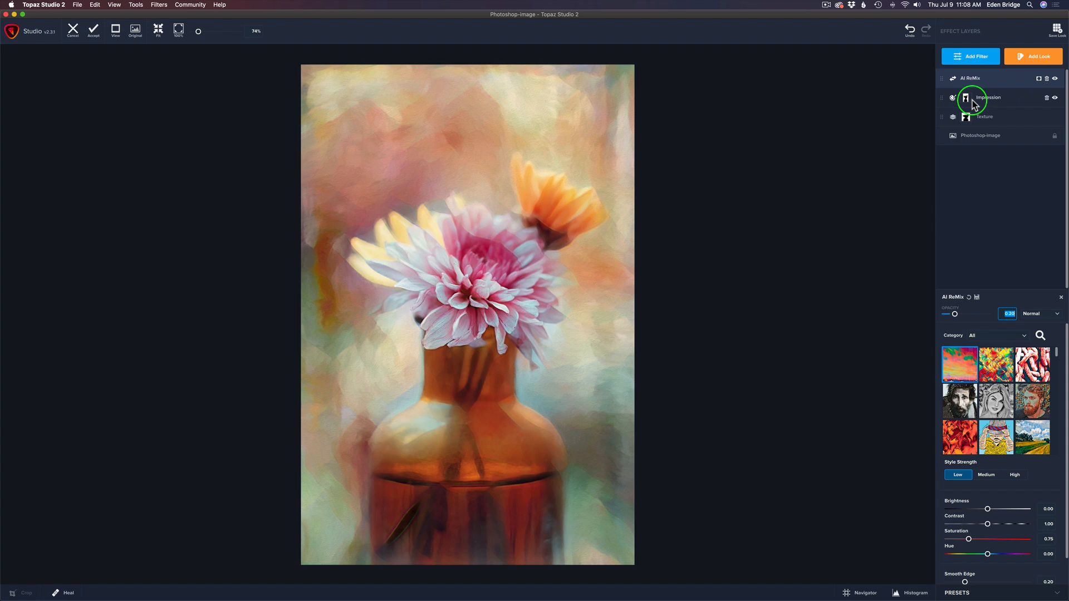
# Paste the copied mask onto the AI ReMix layer and accept the edits to return to Photoshop
pyautogui.rightClick(1041, 82)
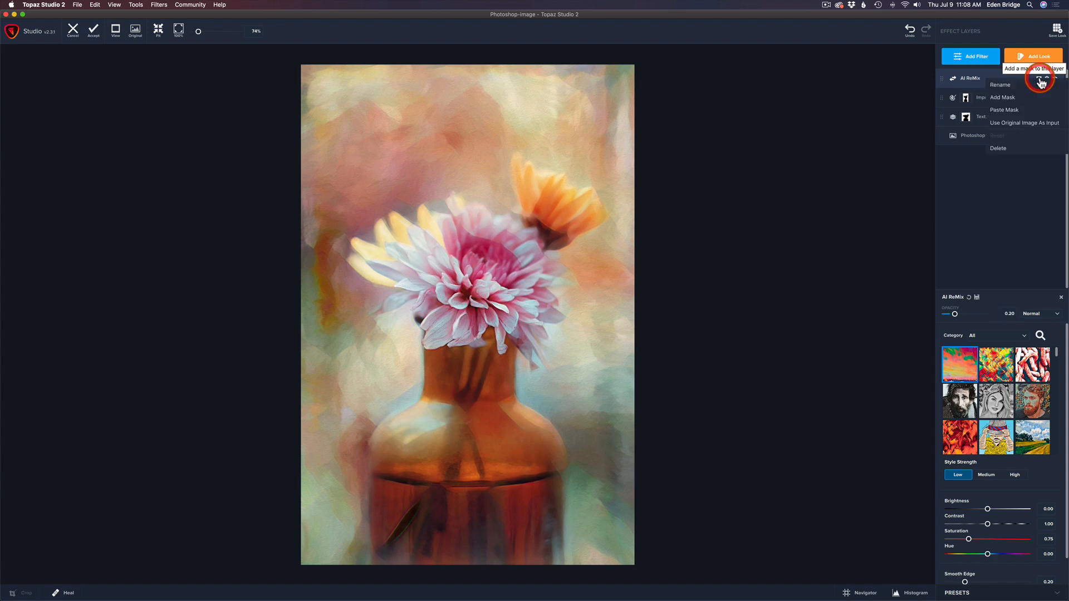
pyautogui.click(1017, 113)
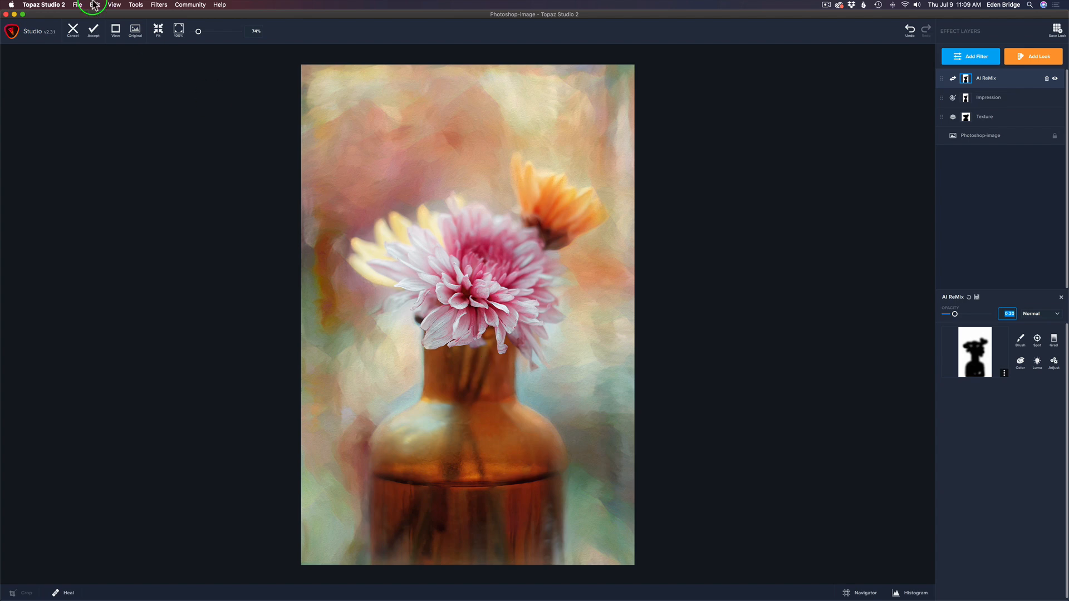
pyautogui.click(93, 32)
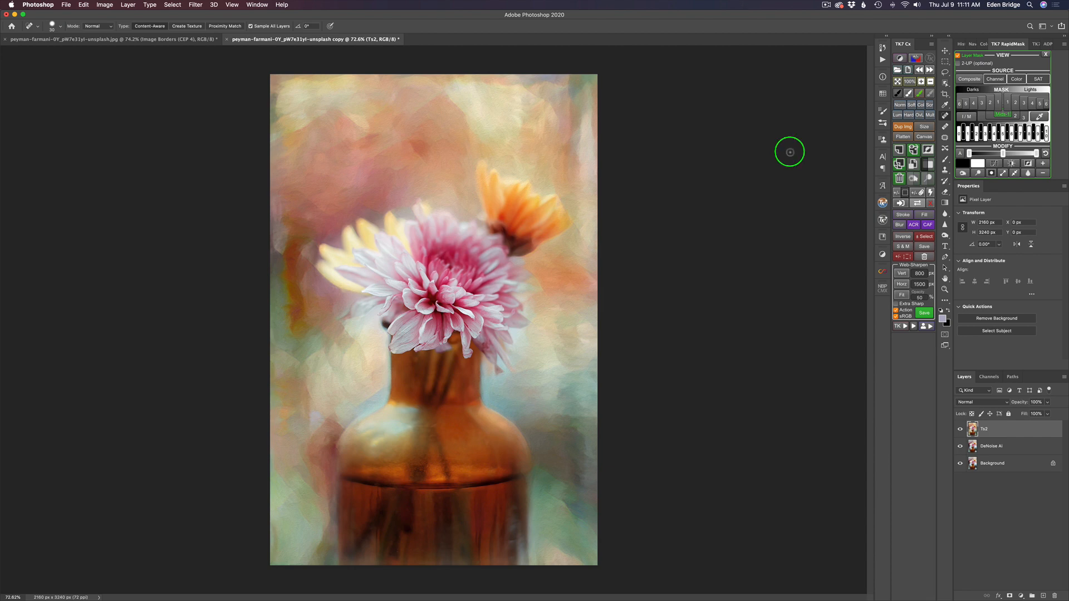
# Compare the image with and without the TS2 layer, and add a Brightness/Contrast adjustment layer above it with brightness about 15
pyautogui.click(960, 430)
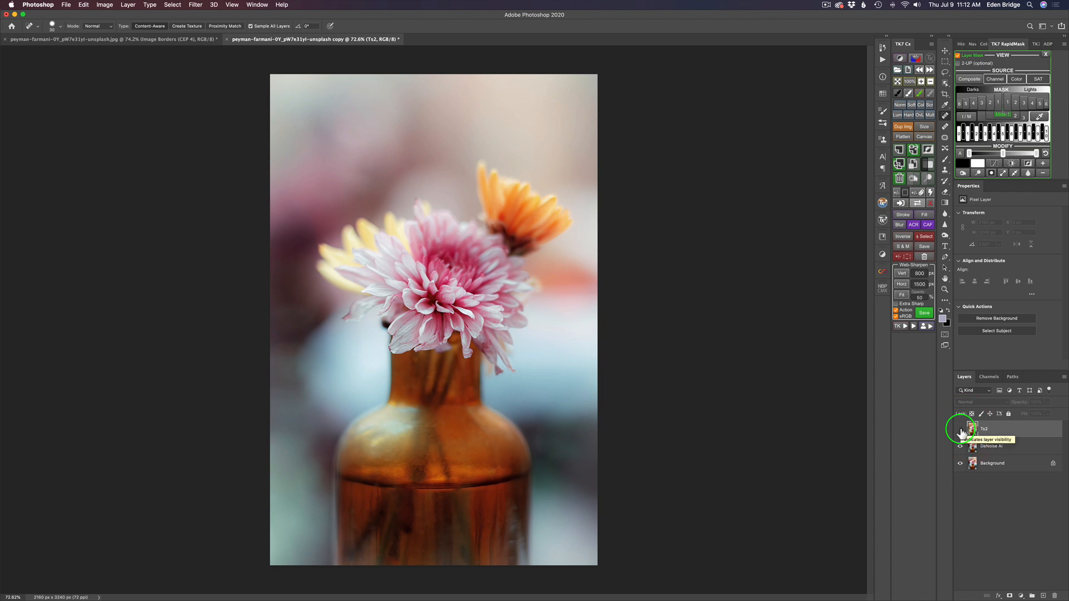
pyautogui.click(960, 430)
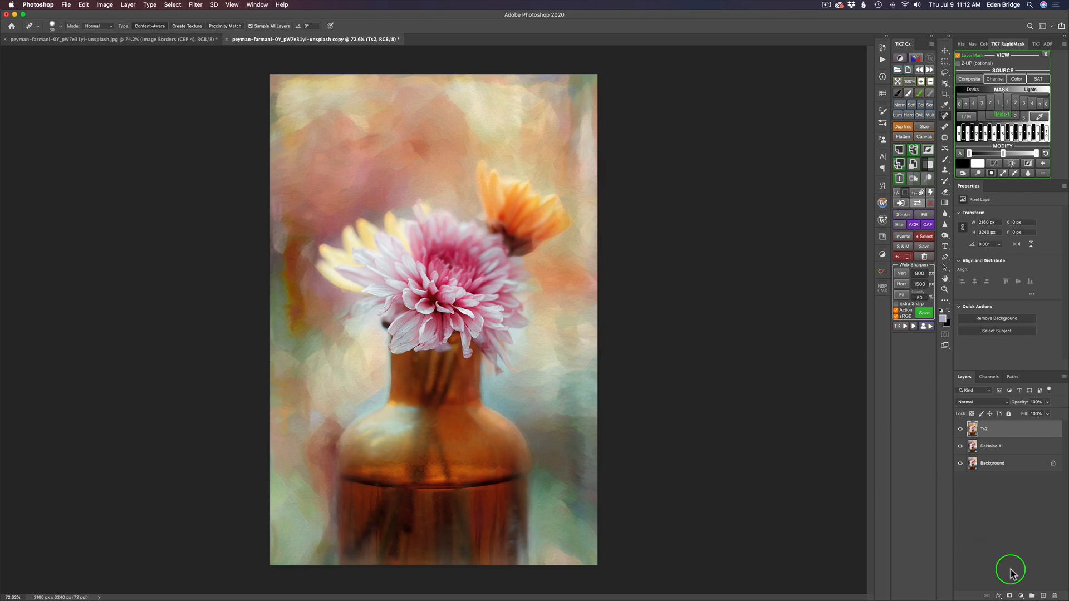
pyautogui.click(1021, 596)
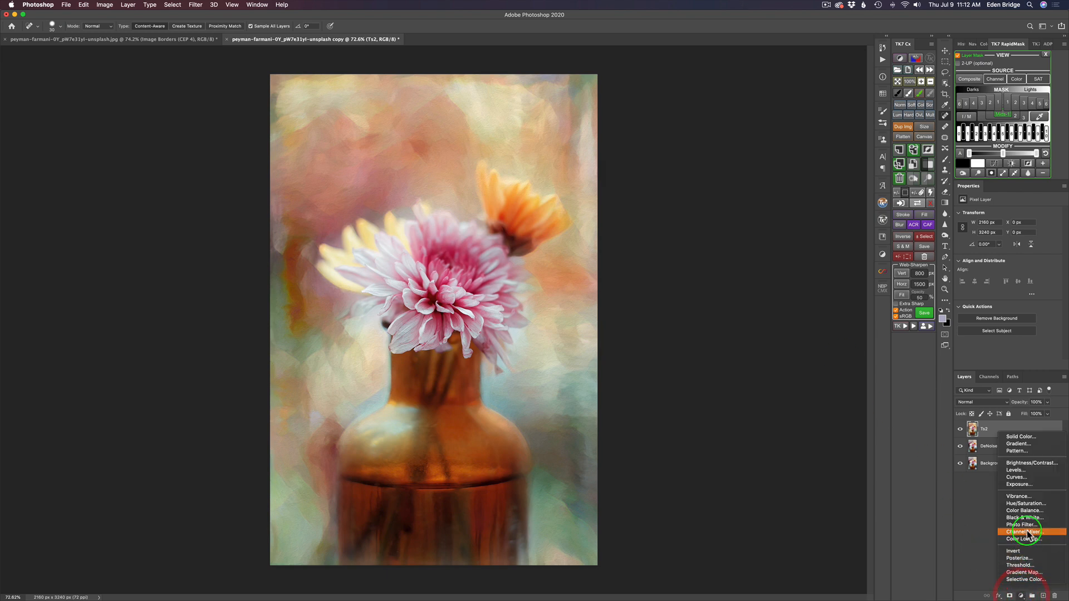
pyautogui.click(1029, 463)
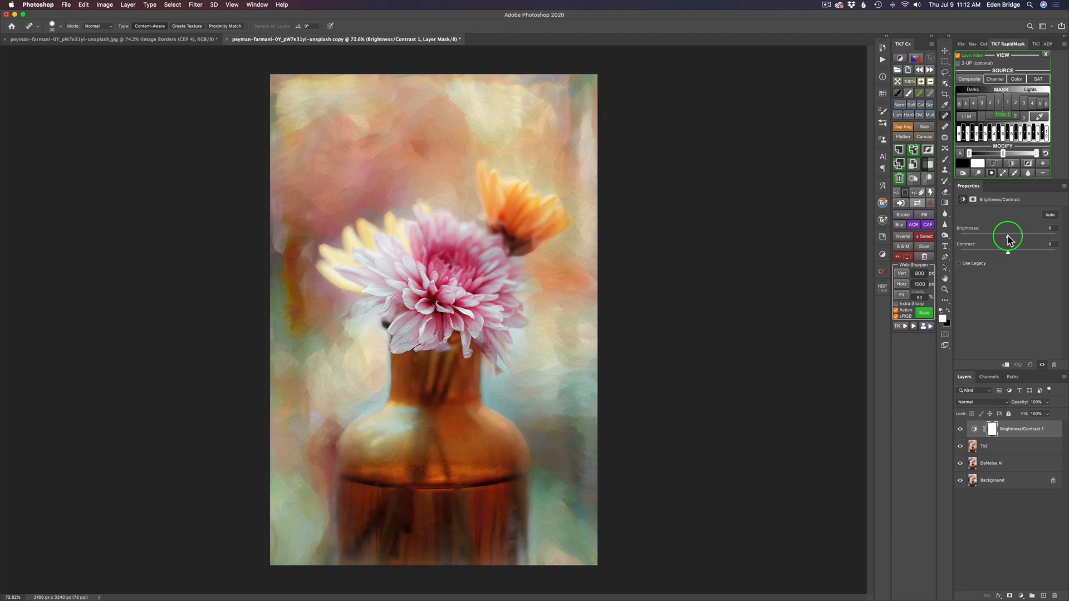
pyautogui.moveTo(1009, 239); pyautogui.dragTo(1012, 240)
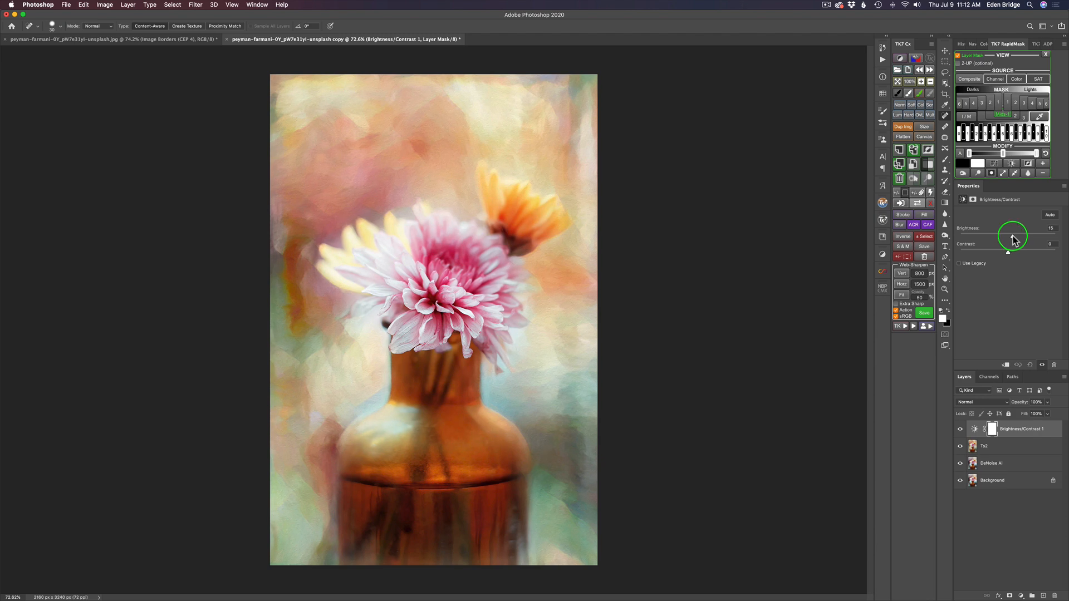
pyautogui.moveTo(1012, 239); pyautogui.dragTo(1012, 239)
# Stamp the visible layers into a new layer and apply the Image Borders filter to it in Color Efex Pro 4
pyautogui.click(913, 149)
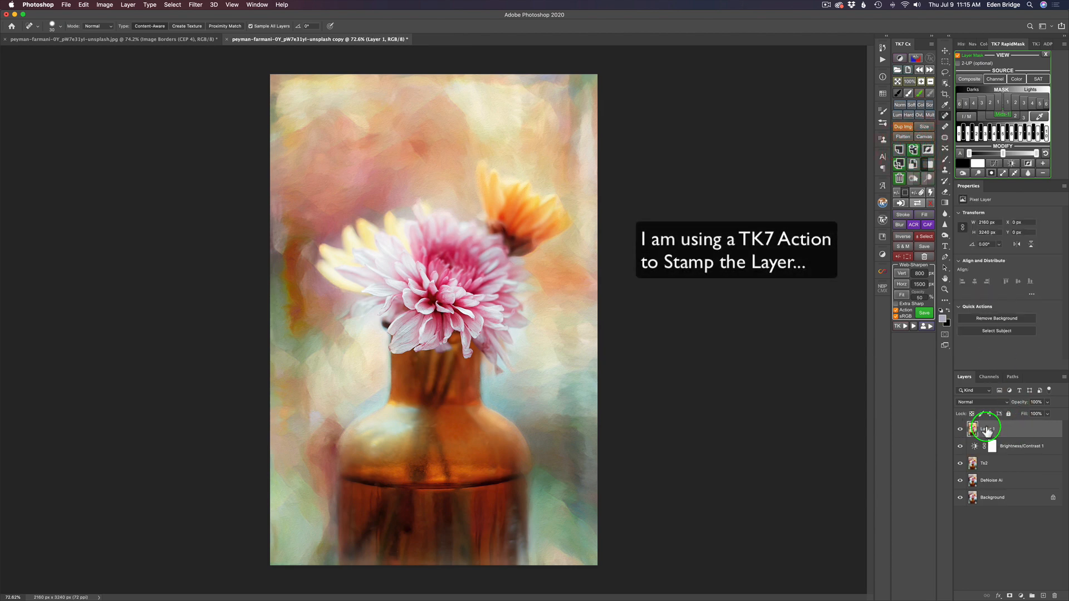
pyautogui.click(196, 4)
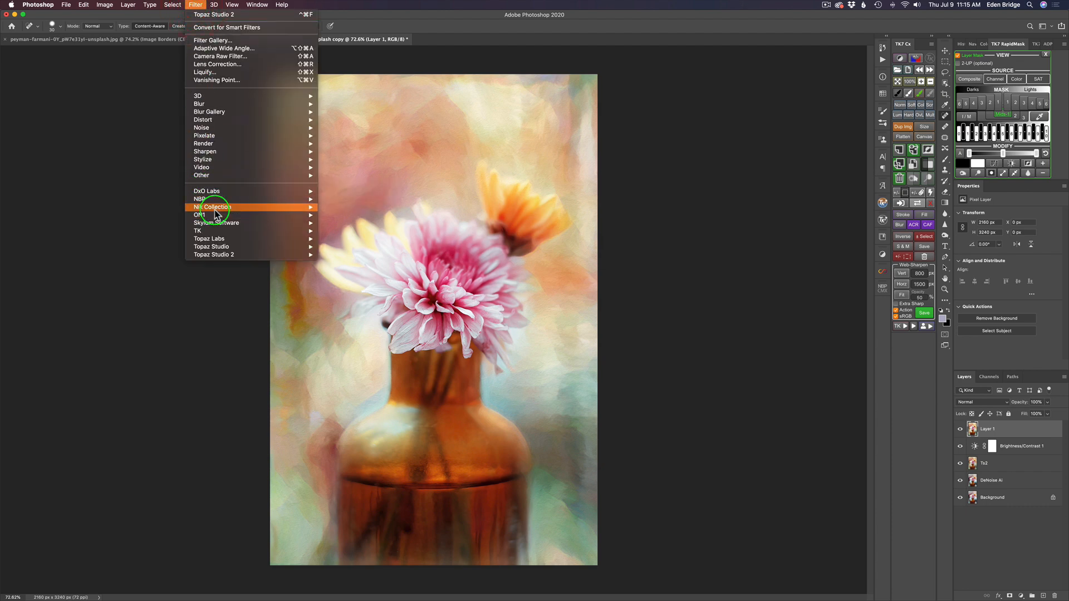
pyautogui.moveTo(270, 209)
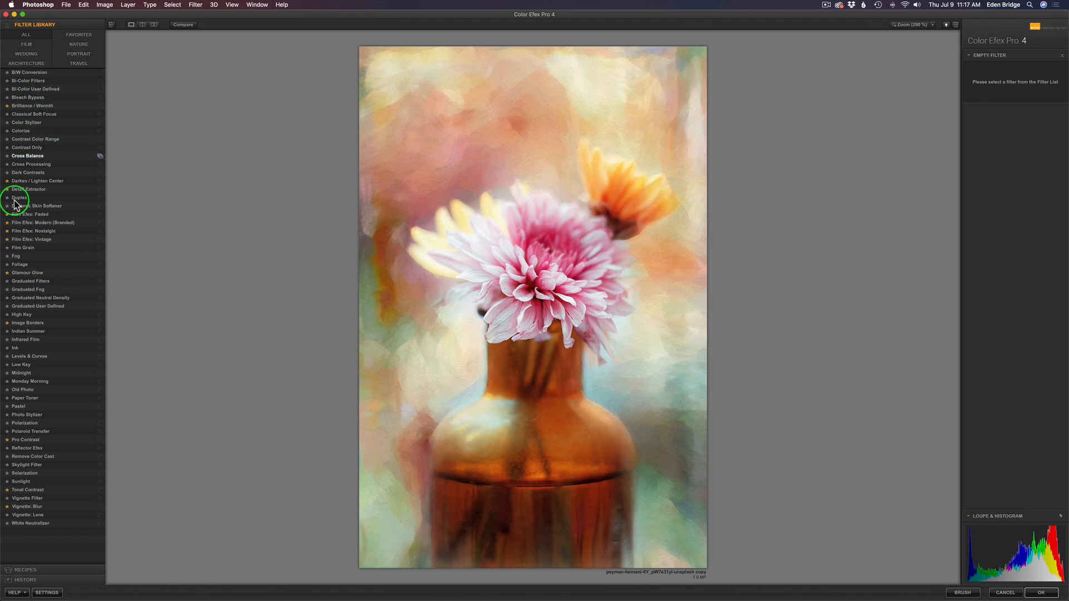
pyautogui.click(52, 326)
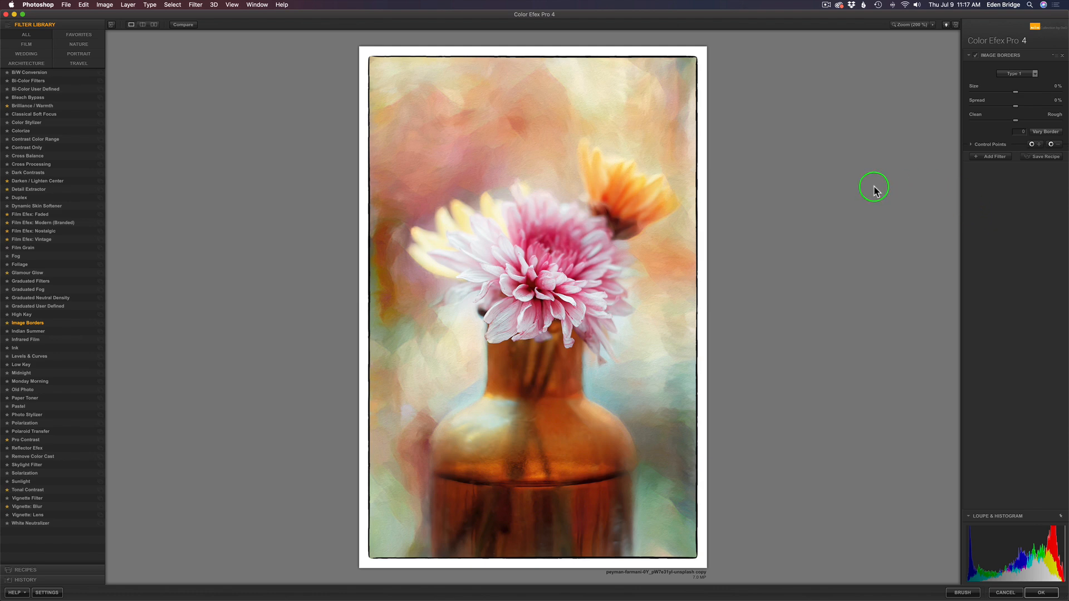
# Preview the image border types one after another and choose Type 12
pyautogui.click(1024, 78)
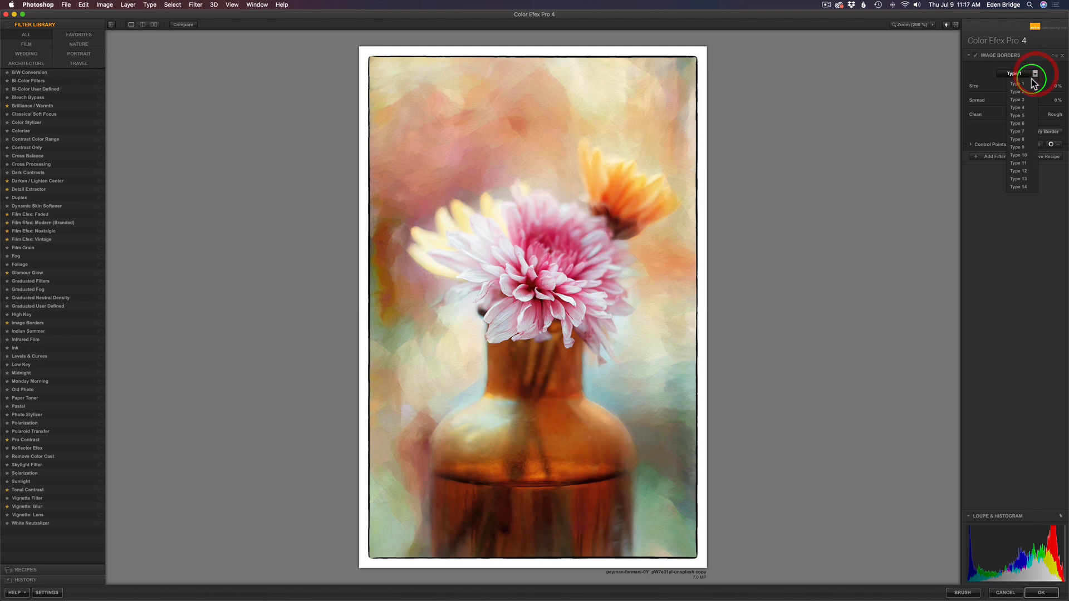
pyautogui.click(1025, 92)
pyautogui.click(1026, 100)
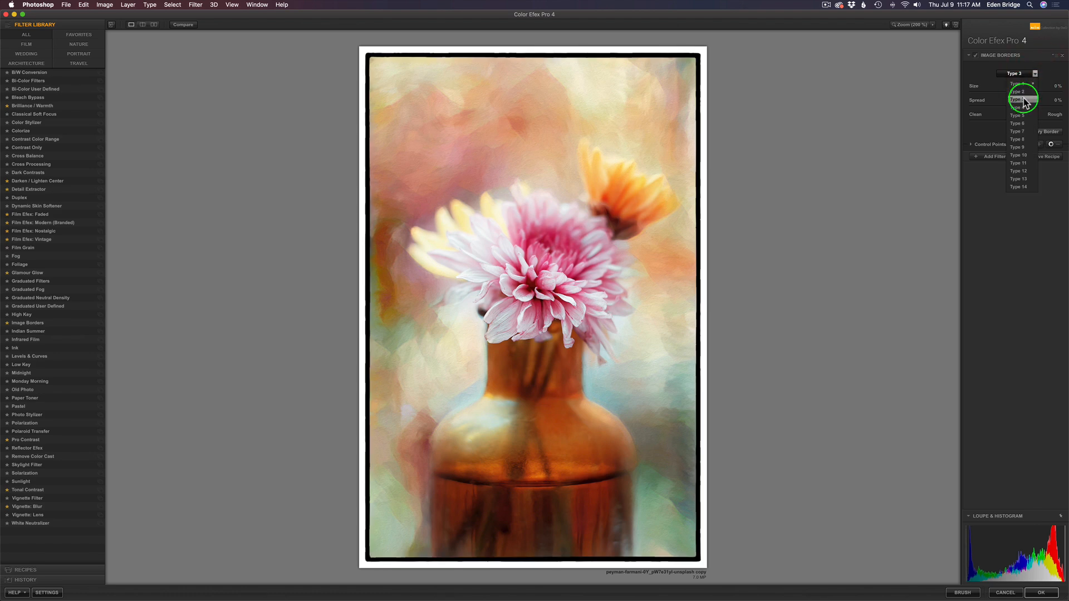
pyautogui.click(1021, 107)
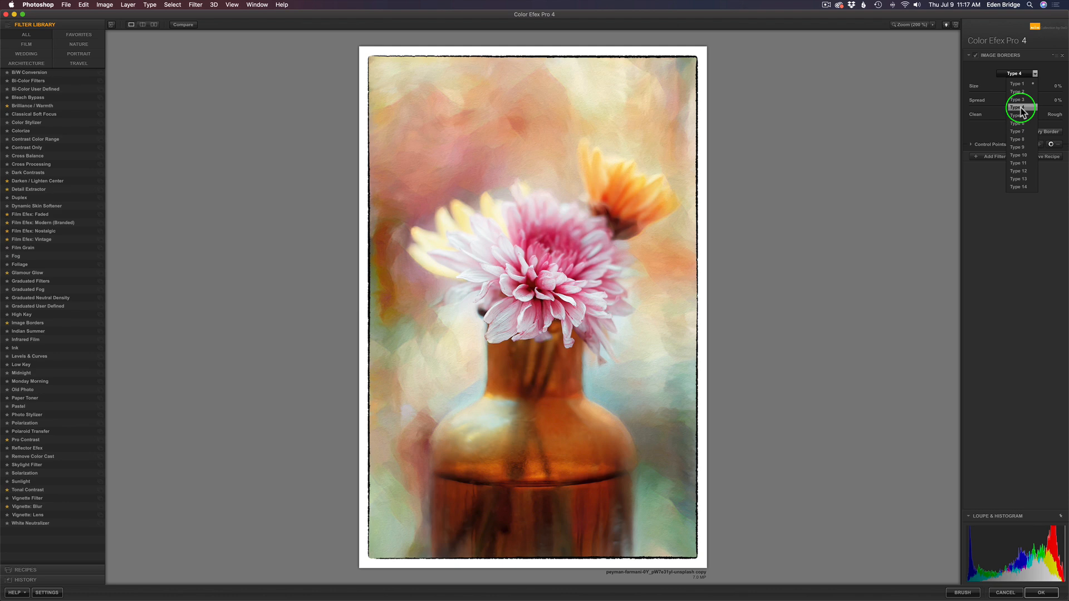
pyautogui.click(1021, 115)
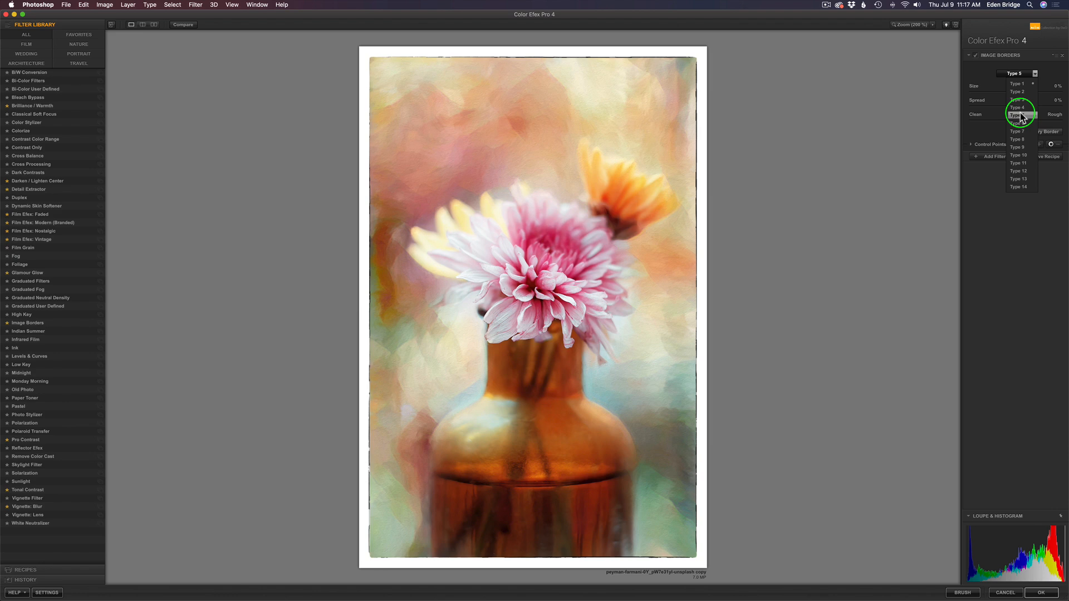
pyautogui.click(1020, 123)
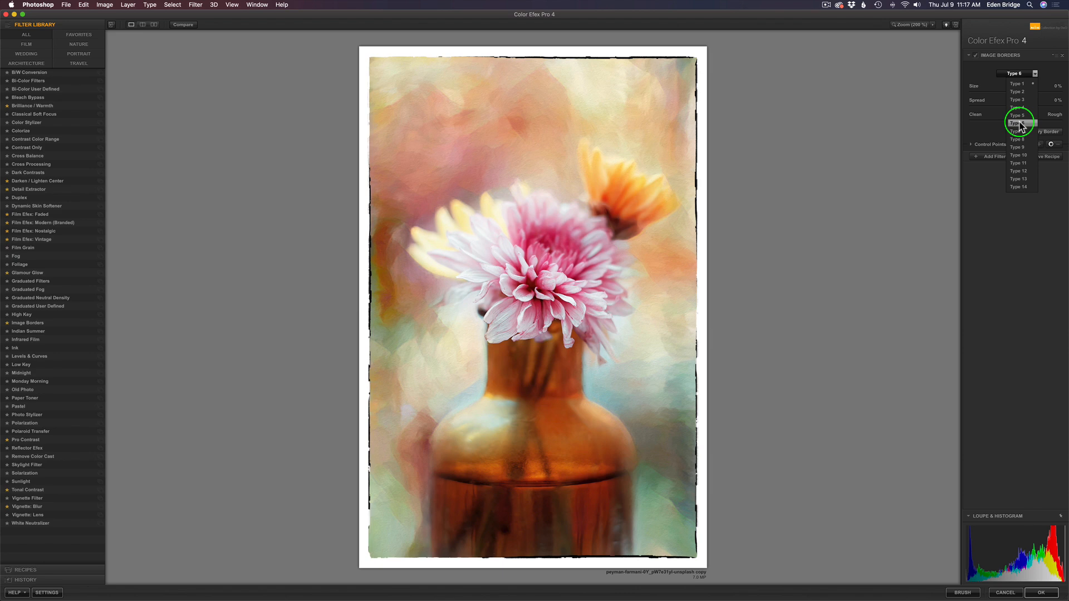
pyautogui.click(1020, 132)
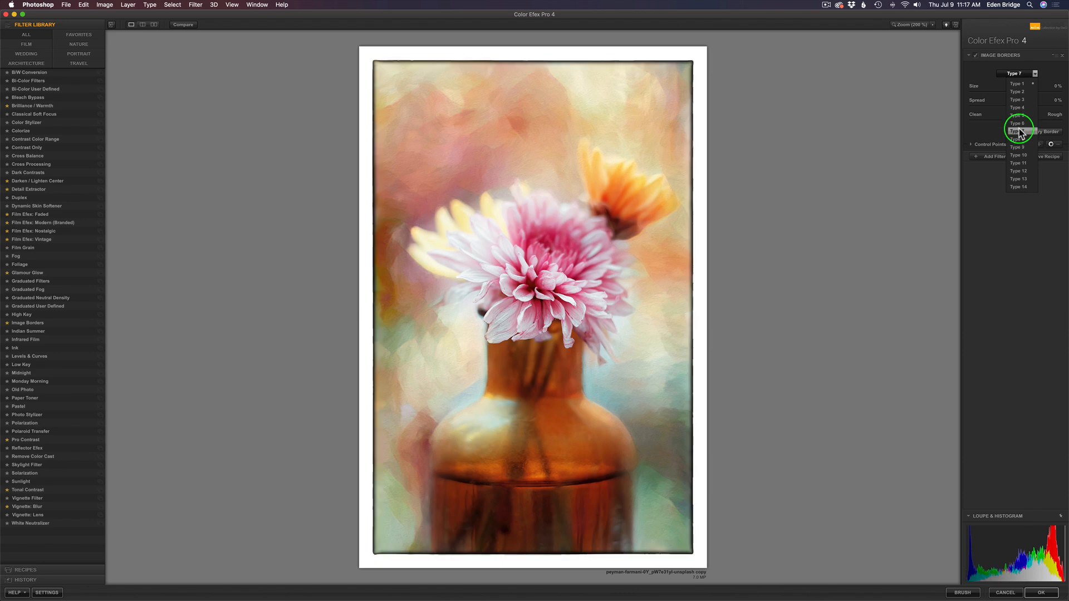
pyautogui.click(1021, 139)
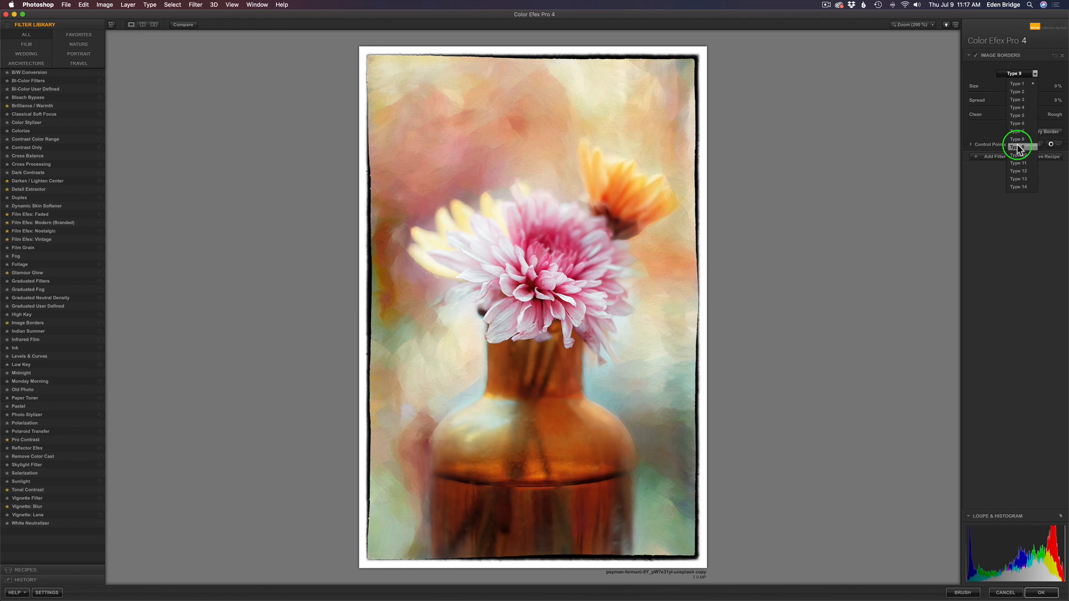
pyautogui.click(1019, 147)
pyautogui.click(1019, 156)
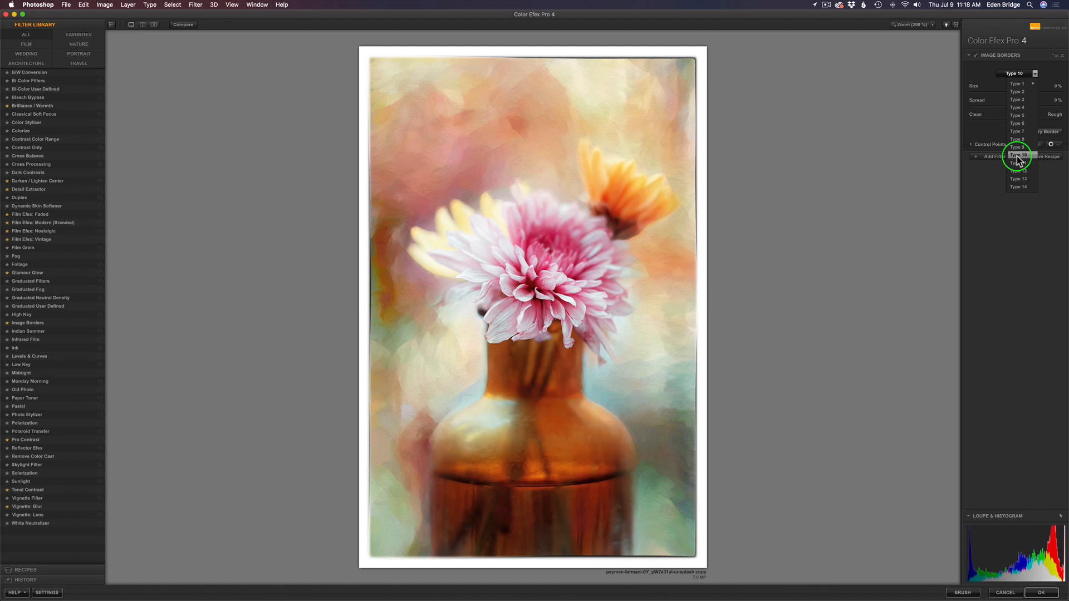
pyautogui.click(1017, 163)
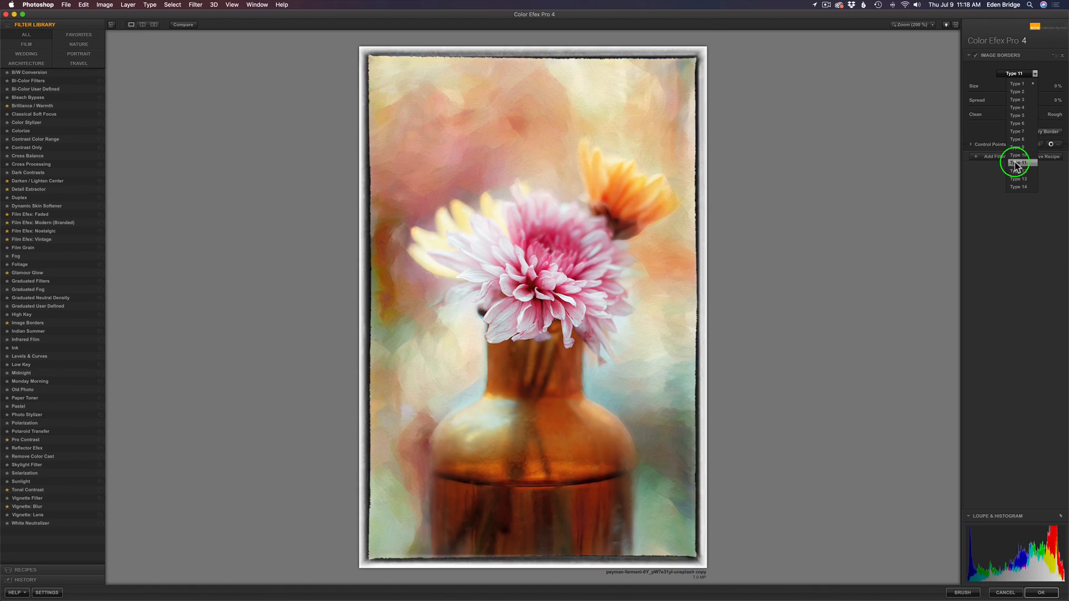
pyautogui.click(1017, 171)
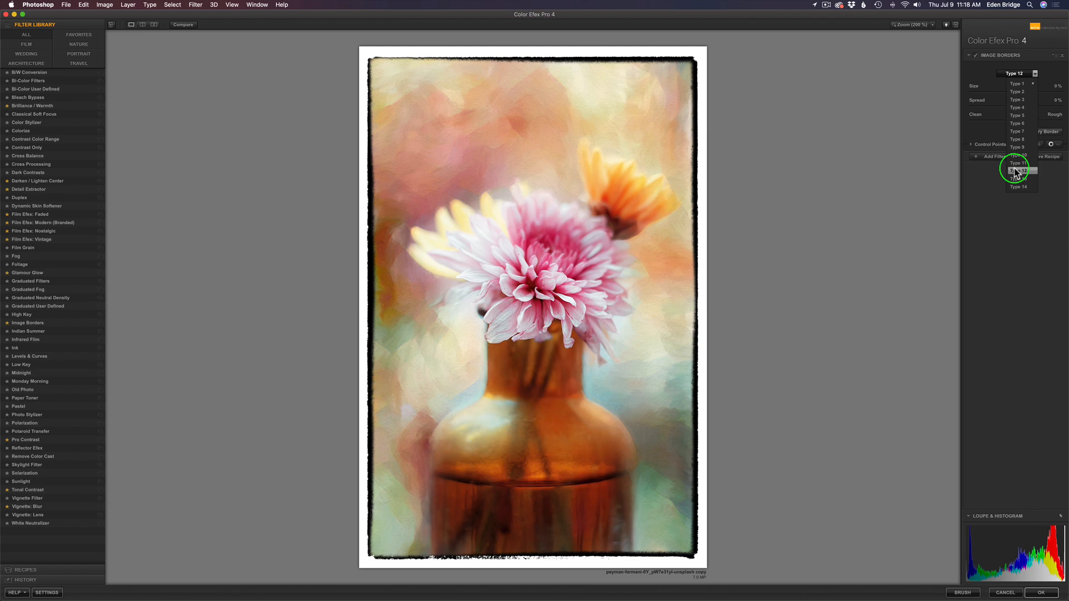
pyautogui.click(1016, 171)
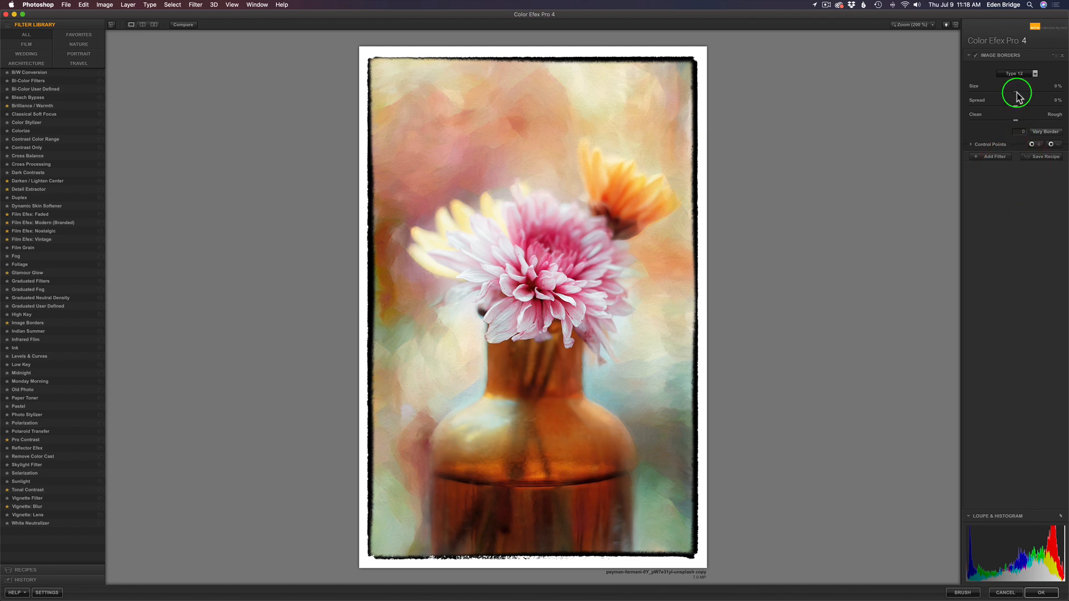
# Keep the border size at 0%, set its spread to -89%, and set its edge about a quarter of the way from Clean to Rough
pyautogui.moveTo(1016, 93)
pyautogui.mouseDown()
pyautogui.moveTo(1035, 99)
pyautogui.moveTo(989, 94)
pyautogui.moveTo(1017, 93)
pyautogui.mouseUp()
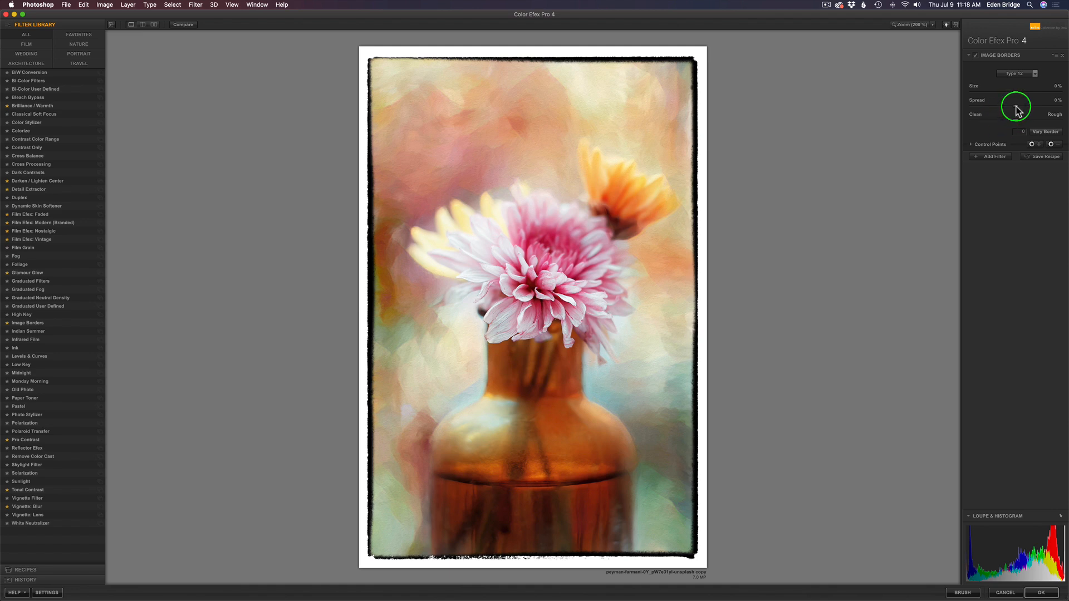
pyautogui.moveTo(1016, 111); pyautogui.dragTo(941, 116)
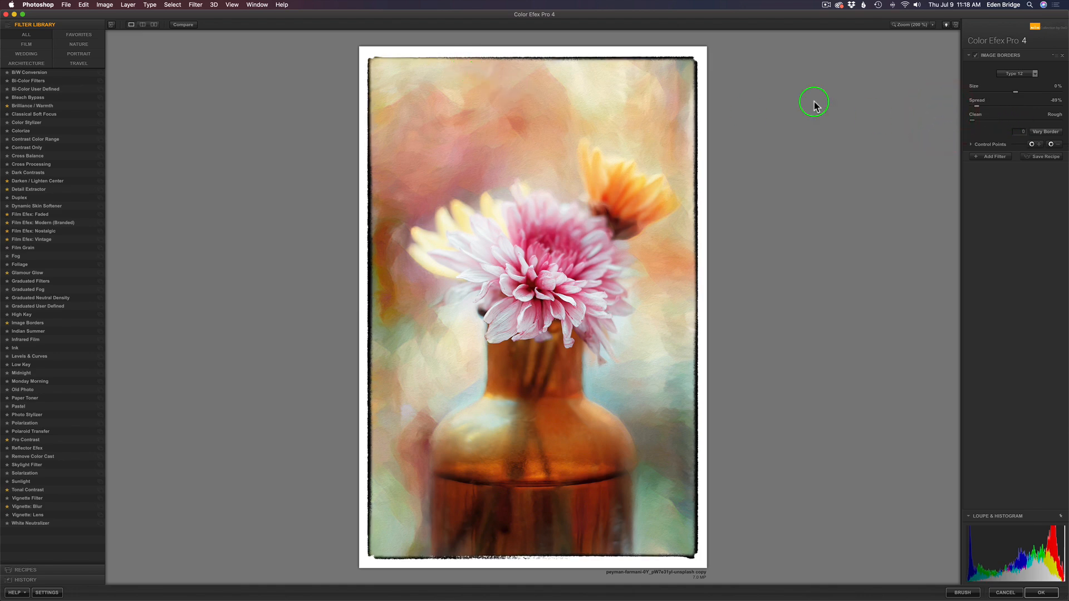
pyautogui.moveTo(976, 124); pyautogui.dragTo(1064, 126)
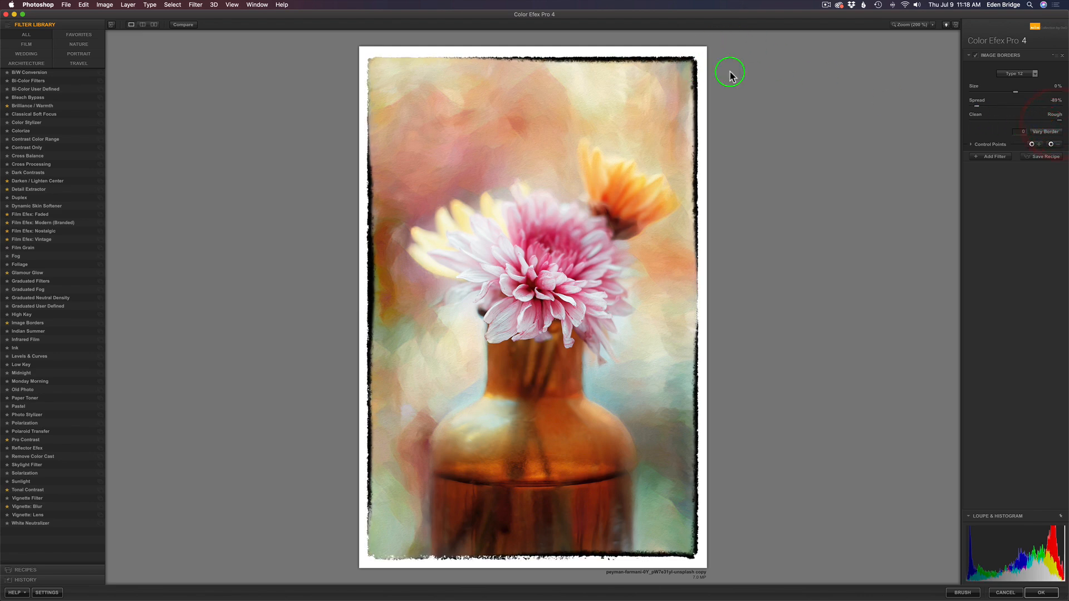
pyautogui.moveTo(1059, 124); pyautogui.dragTo(992, 118)
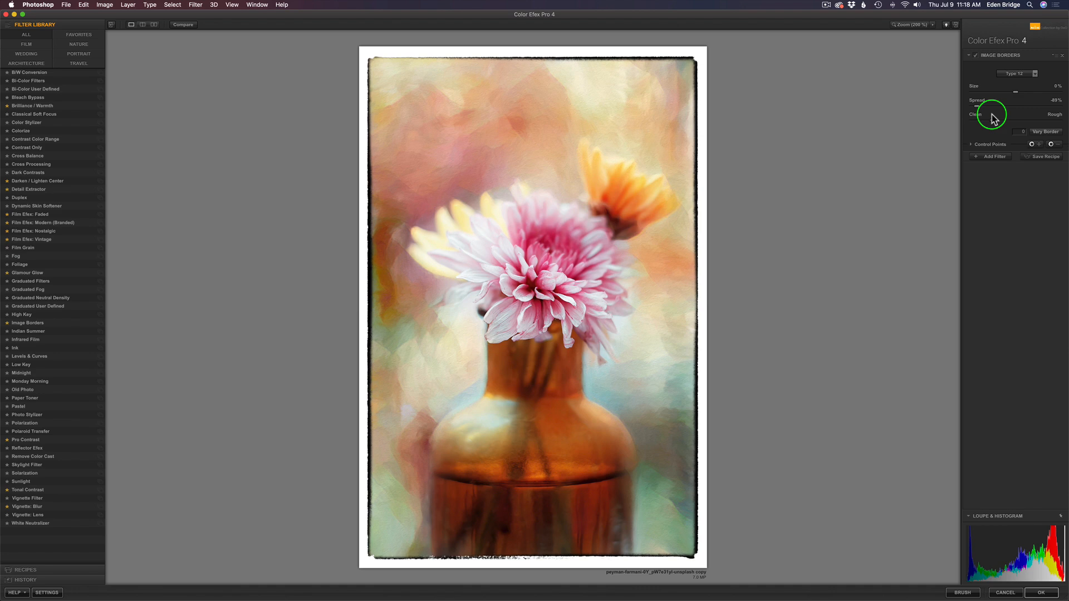
# Vary the border's edge pattern automatically four times to try different random variations
pyautogui.click(1050, 133)
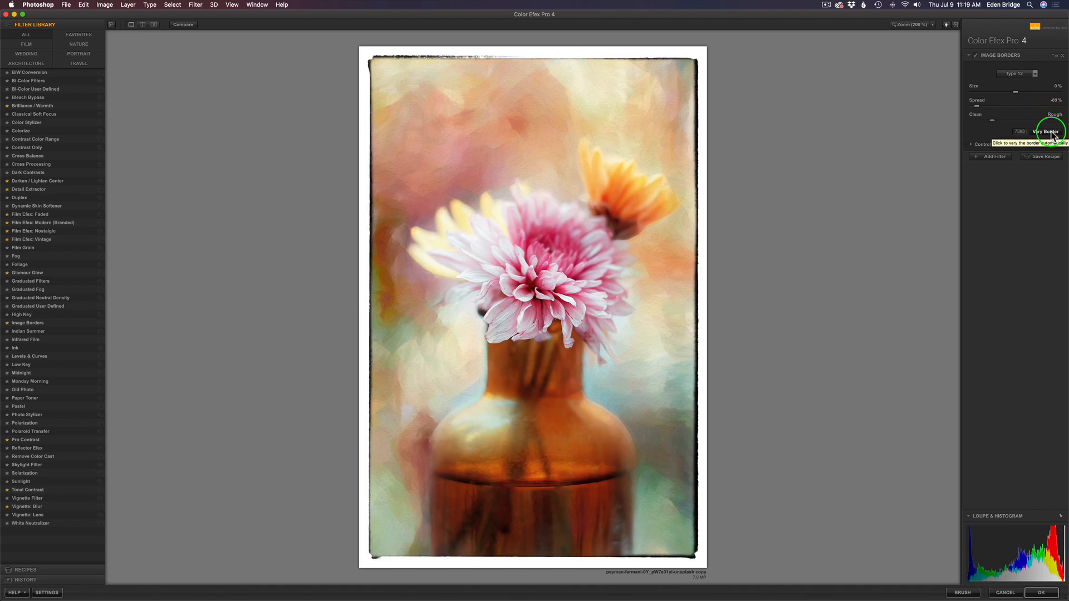
pyautogui.click(1050, 133)
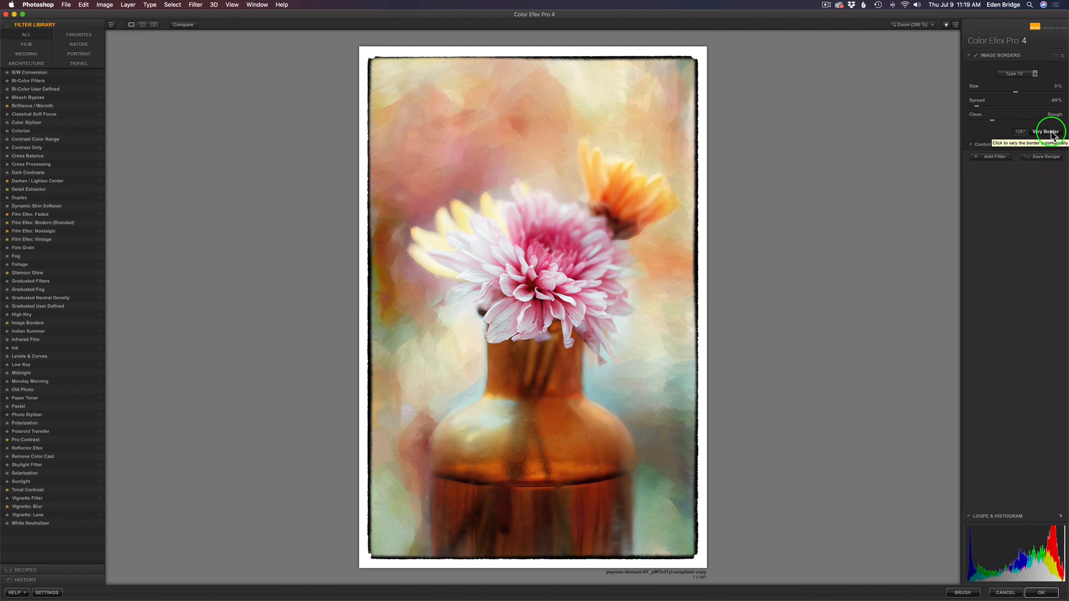
pyautogui.click(1050, 133)
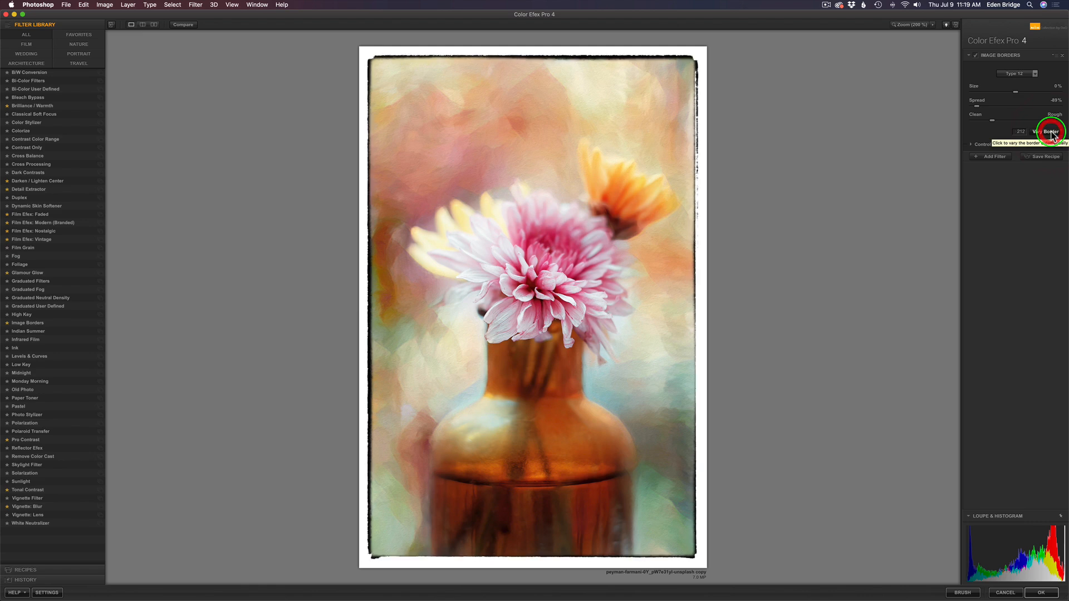
pyautogui.click(1050, 132)
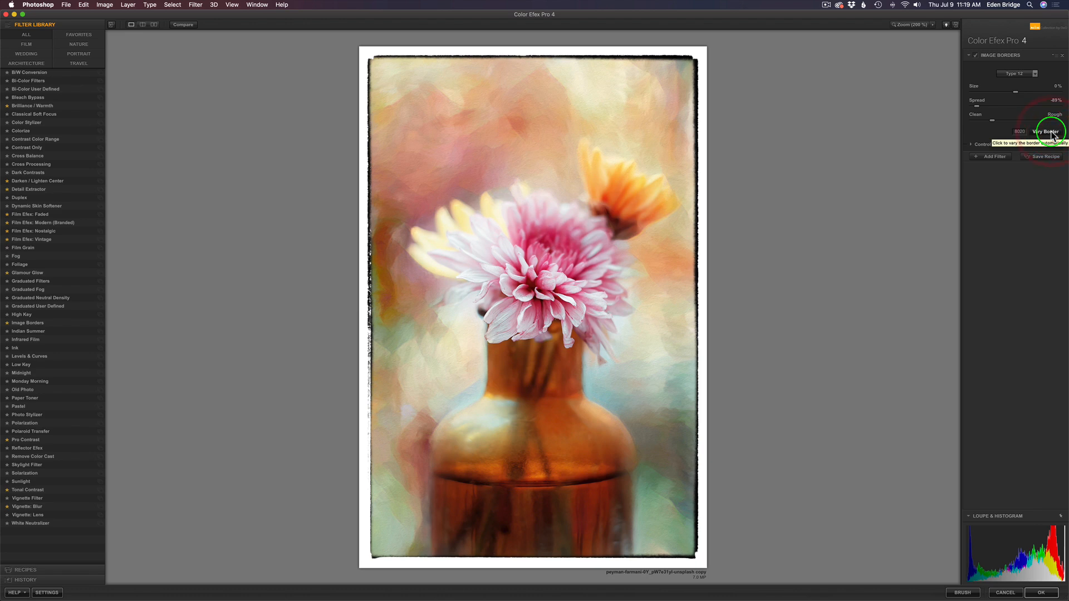
# Vary the border's edge pattern four more times, set the border size to 21%, and apply the filter
pyautogui.click(1050, 133)
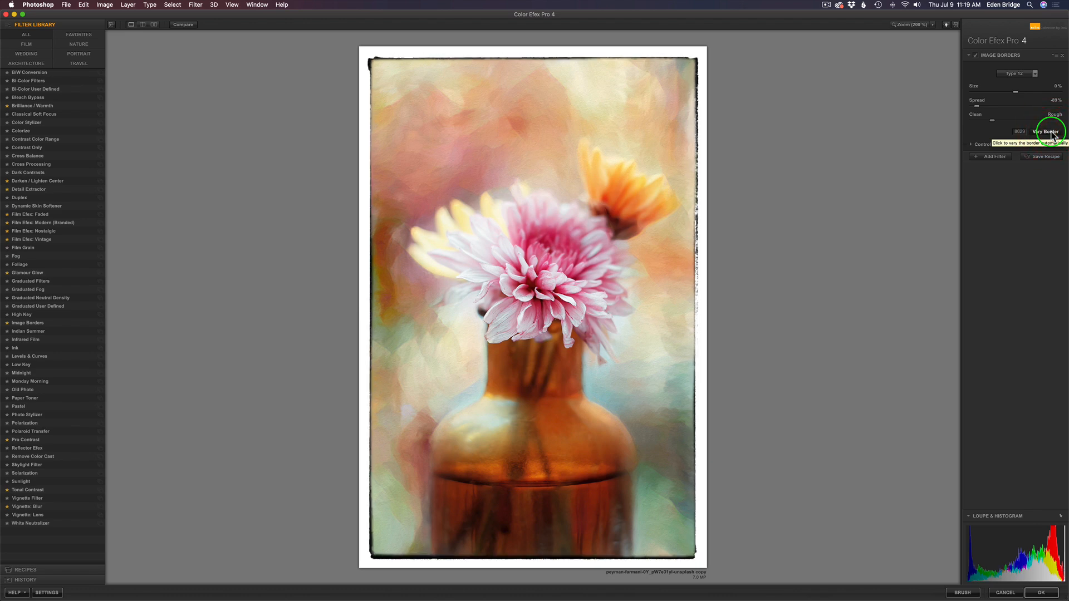
pyautogui.click(1050, 133)
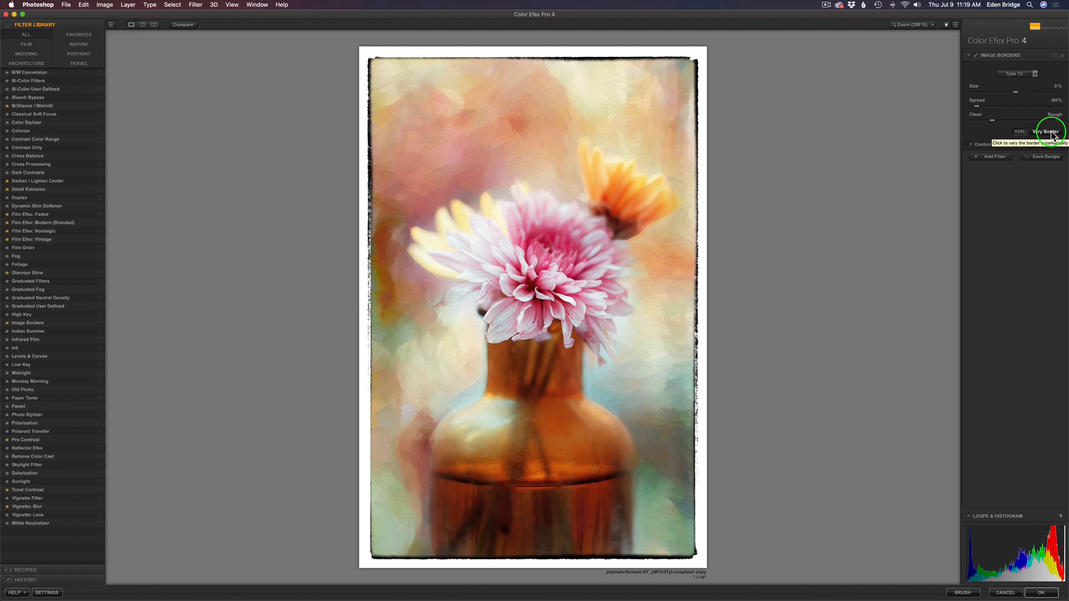
pyautogui.click(1050, 132)
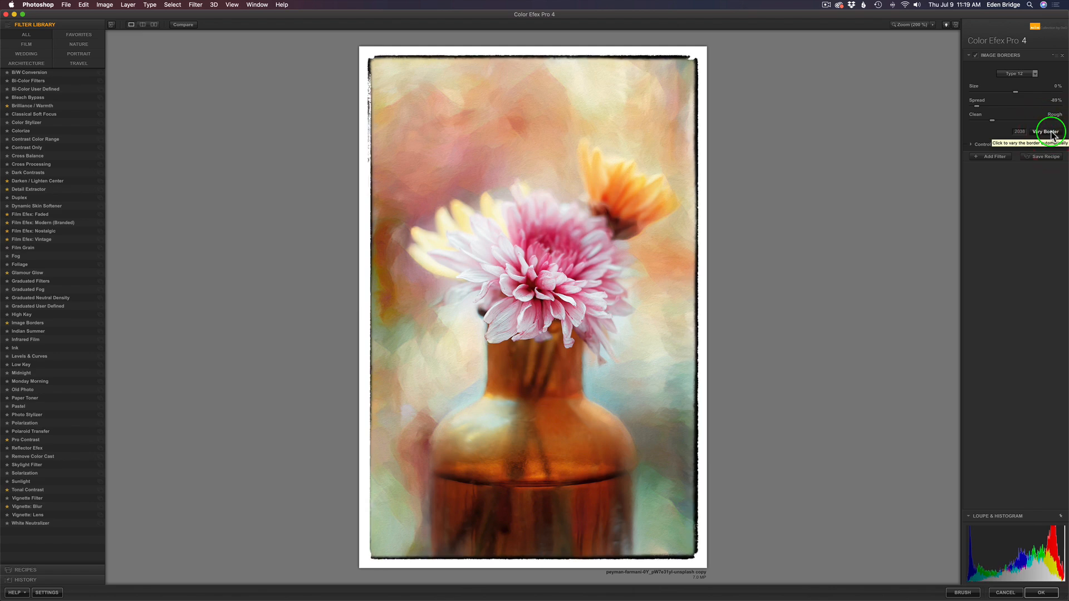
pyautogui.click(1050, 133)
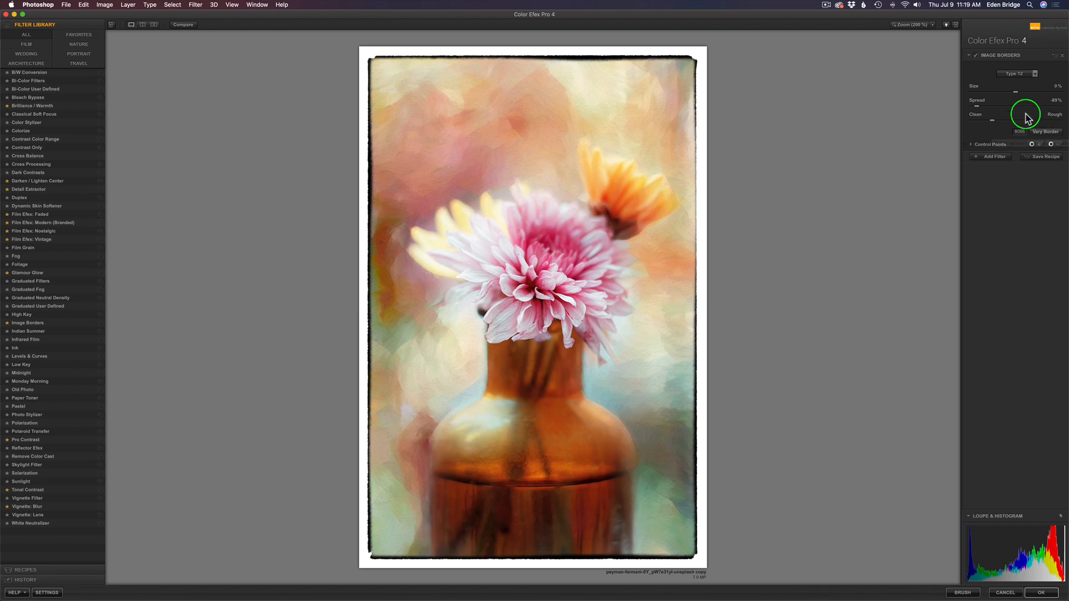
pyautogui.moveTo(1016, 95); pyautogui.dragTo(1026, 97)
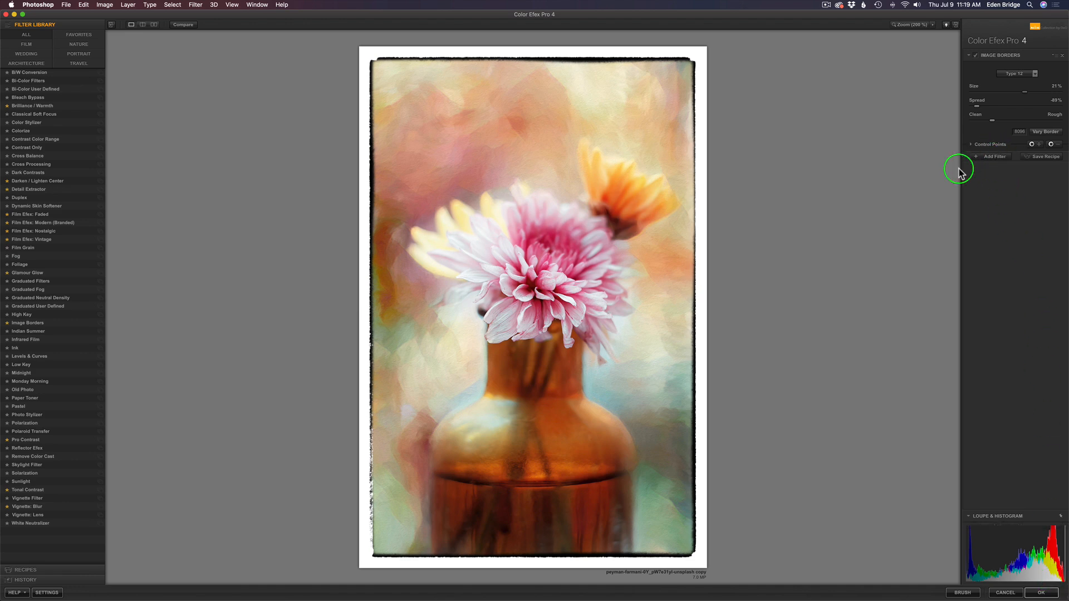
pyautogui.click(1043, 594)
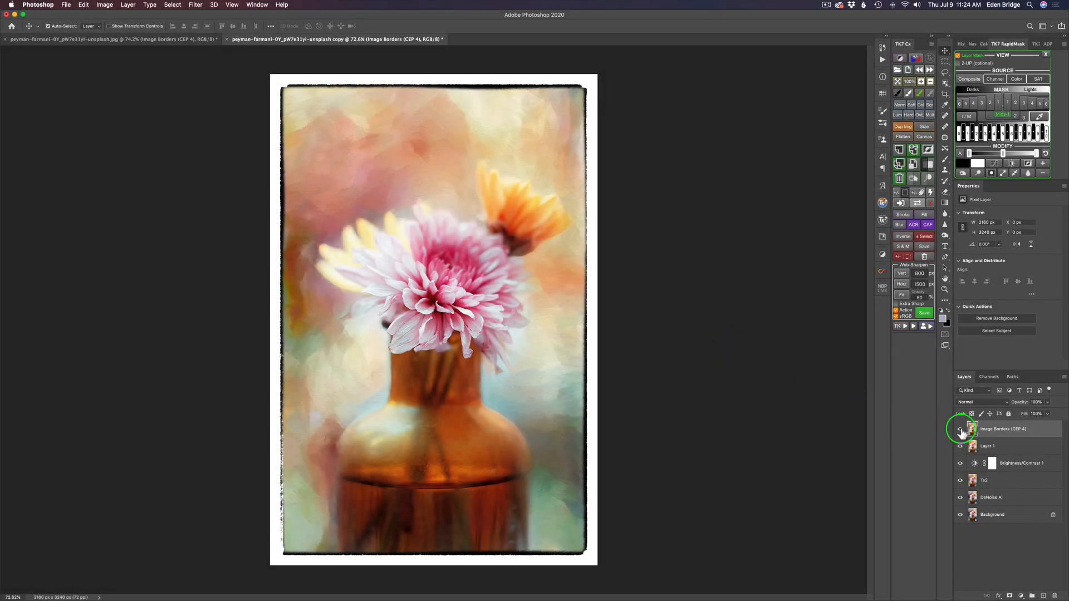
# Compare the image with and without the Image Borders layer, and try a lower opacity on it before restoring 100%
pyautogui.click(961, 431)
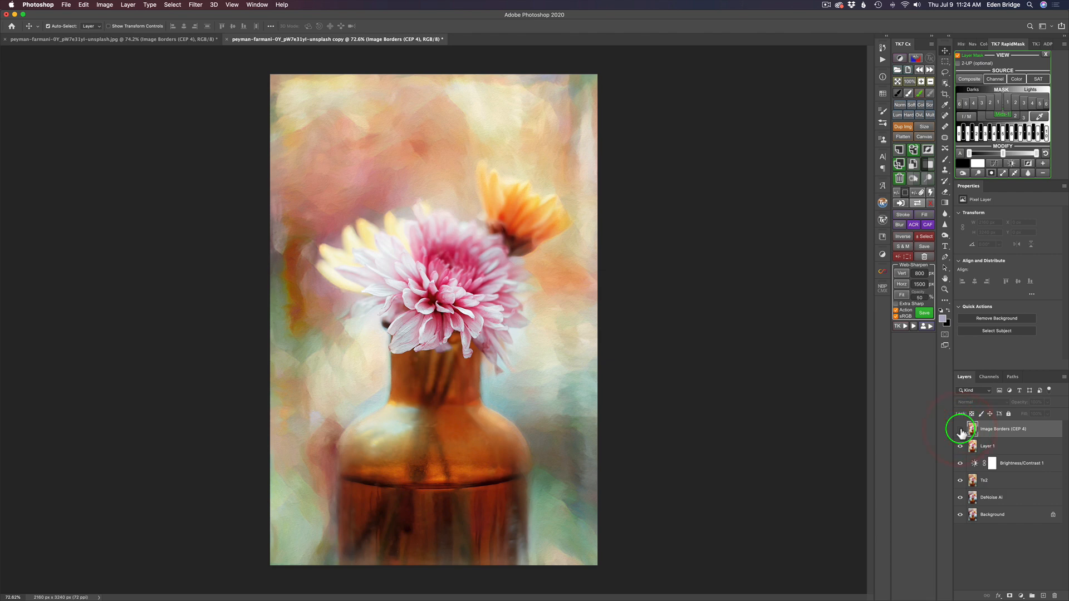
pyautogui.click(961, 431)
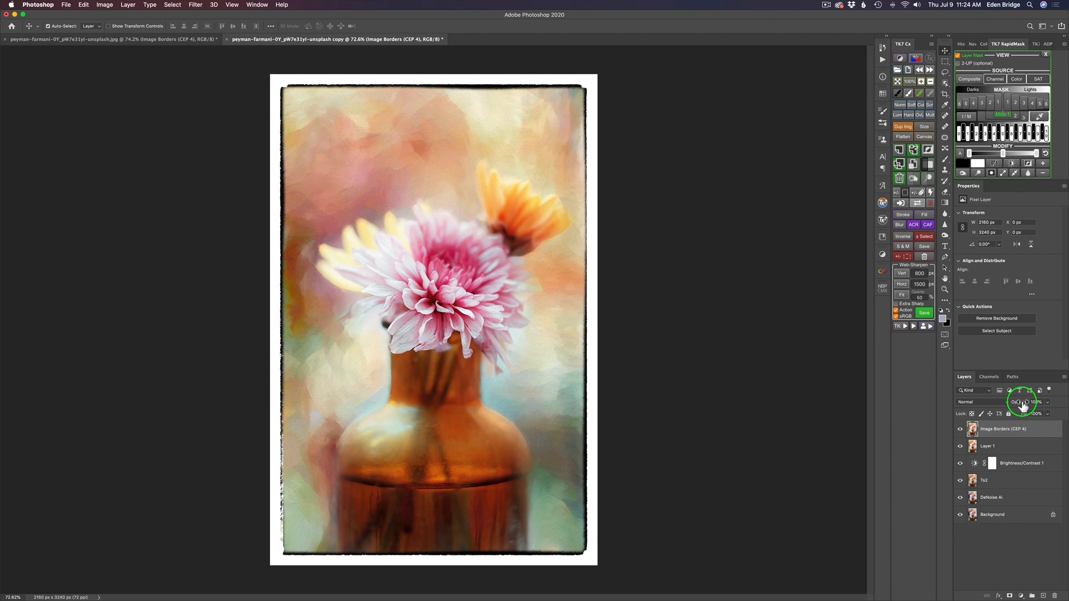
pyautogui.moveTo(1023, 407); pyautogui.dragTo(1007, 404)
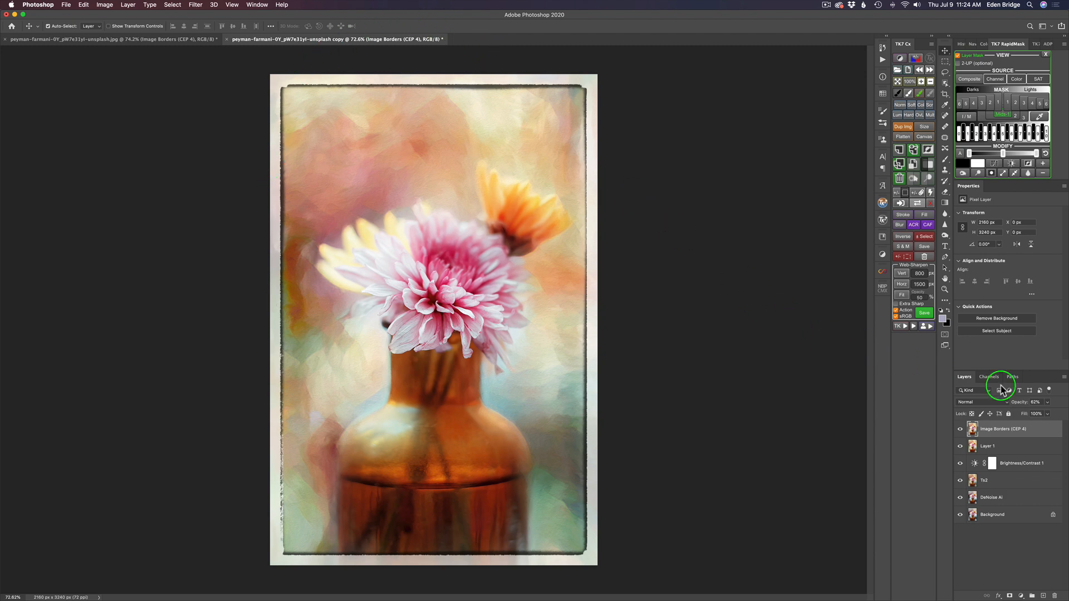
pyautogui.moveTo(1019, 402); pyautogui.dragTo(1065, 407)
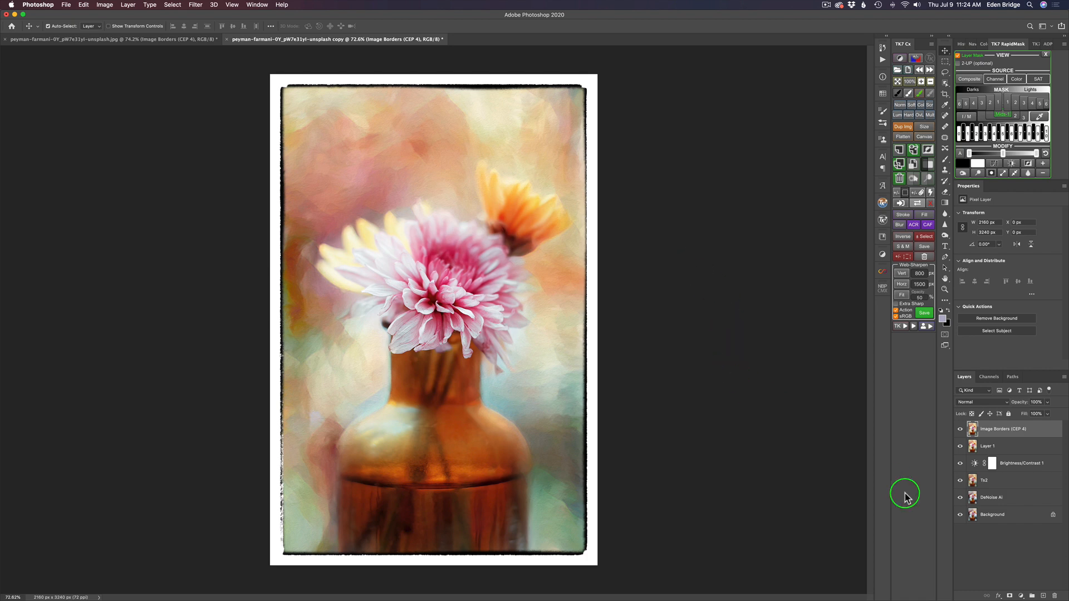
# Show only the Background layer to compare the original photo with the finished image, and restore all layers
pyautogui.keyDown('alt'); pyautogui.click(960, 515); pyautogui.keyUp('alt')
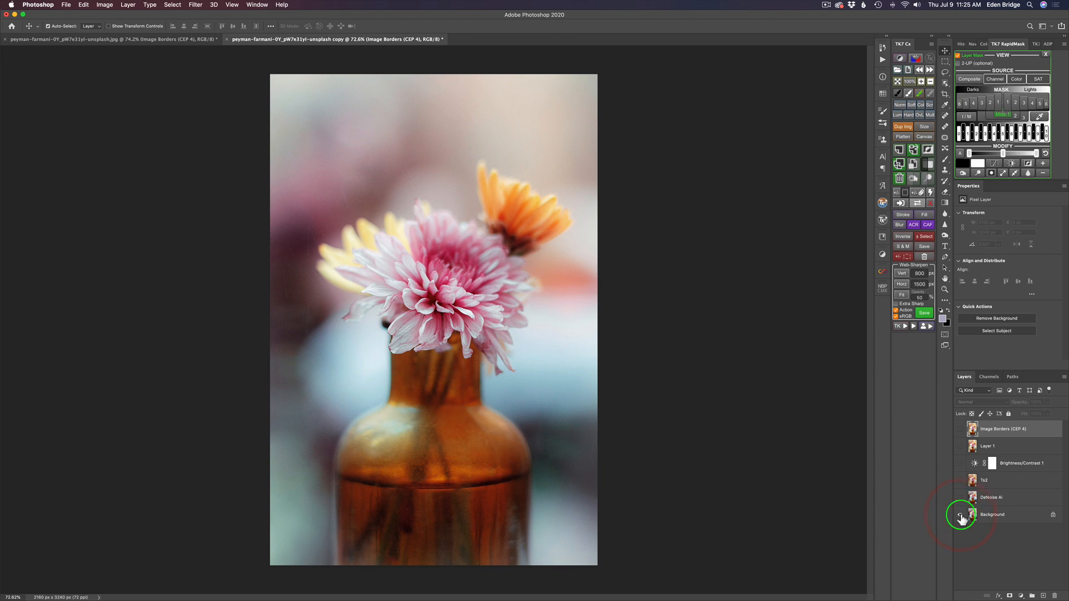
pyautogui.keyDown('alt'); pyautogui.click(960, 515); pyautogui.keyUp('alt')
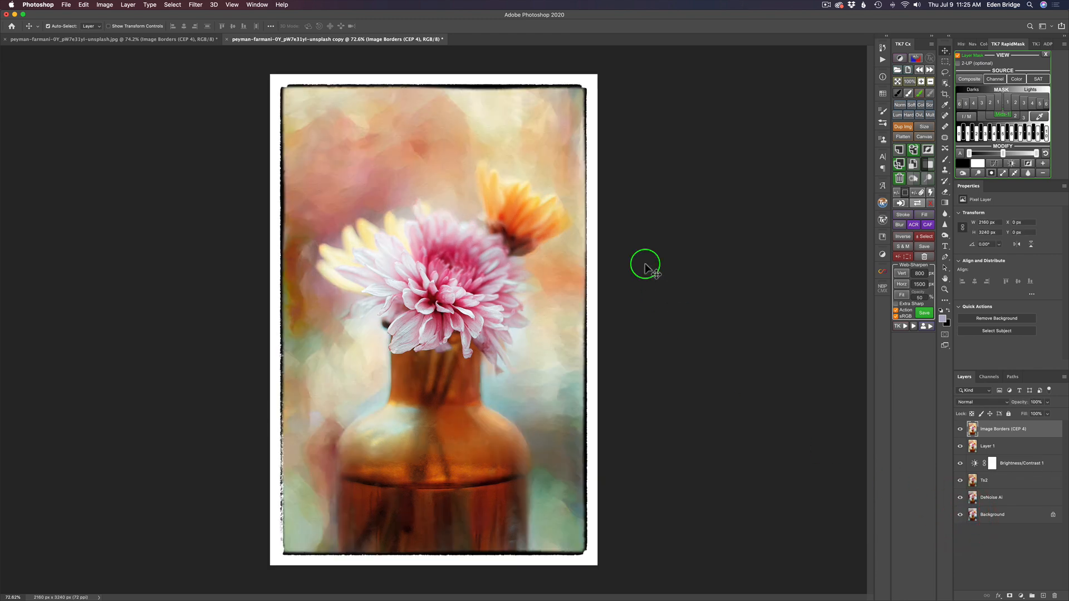